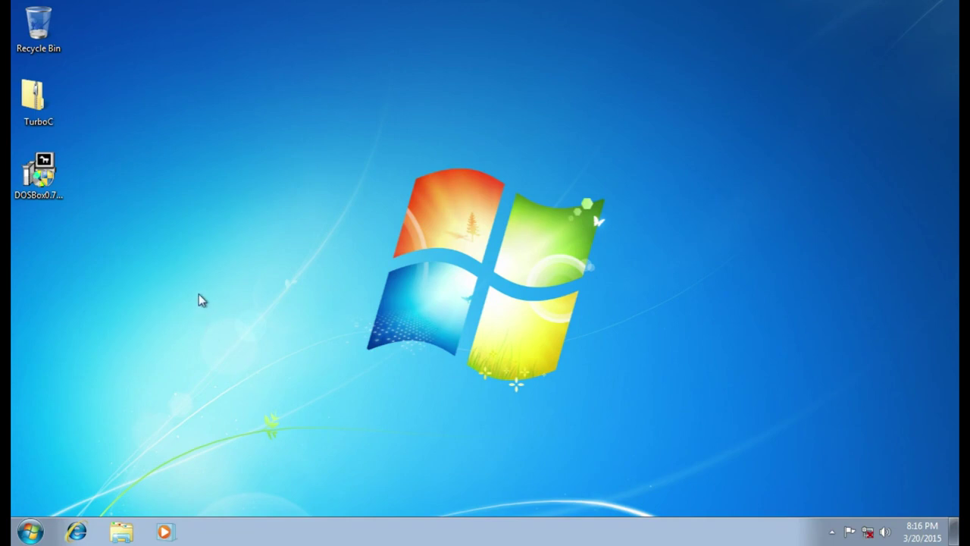
click(56, 114)
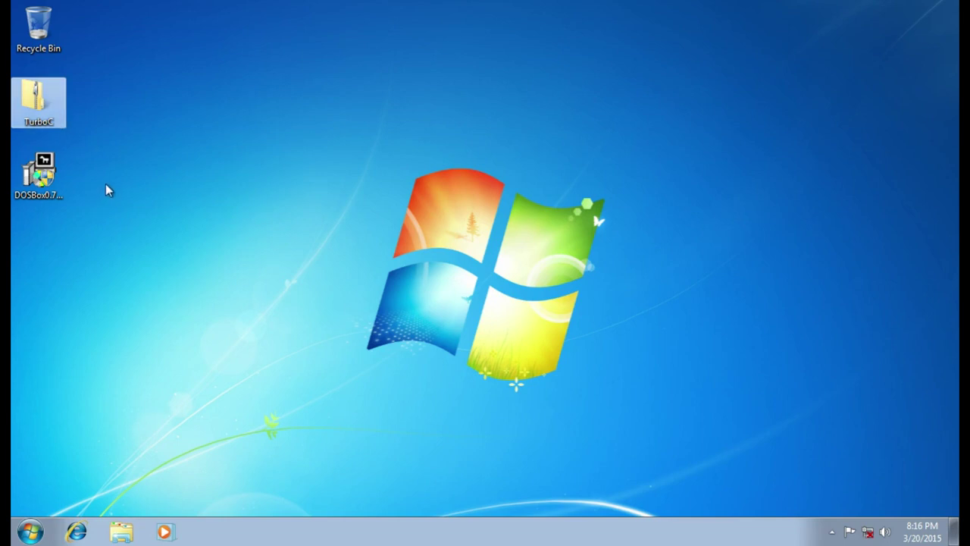
click(57, 190)
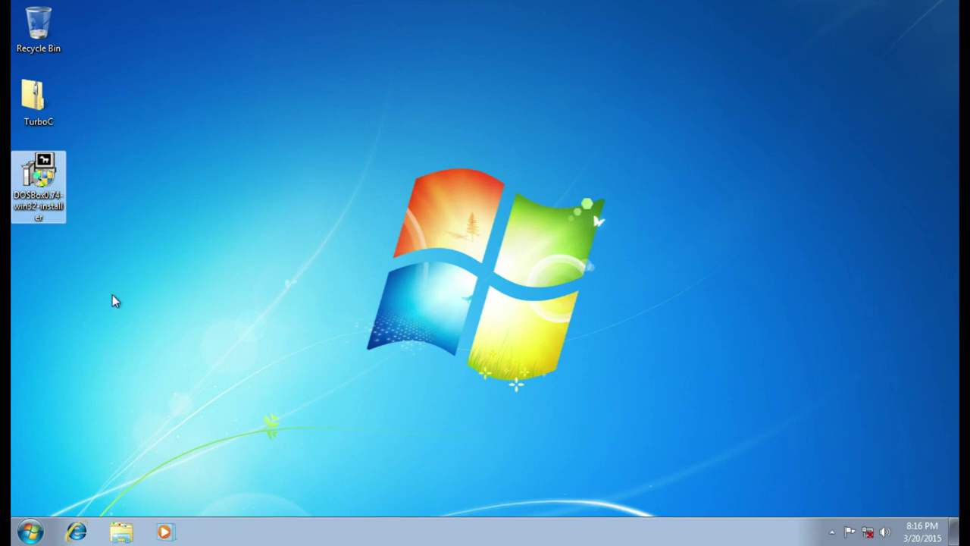
click(147, 358)
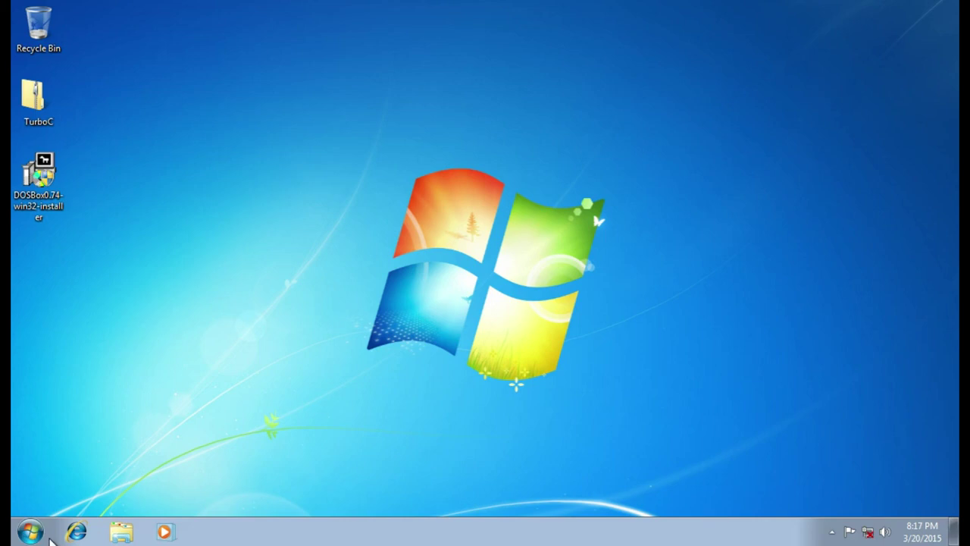
Step: Install DOSBox 0.74 from the installer on the desktop, keeping the core files, desktop shortcut and default destination
double_click(55, 175)
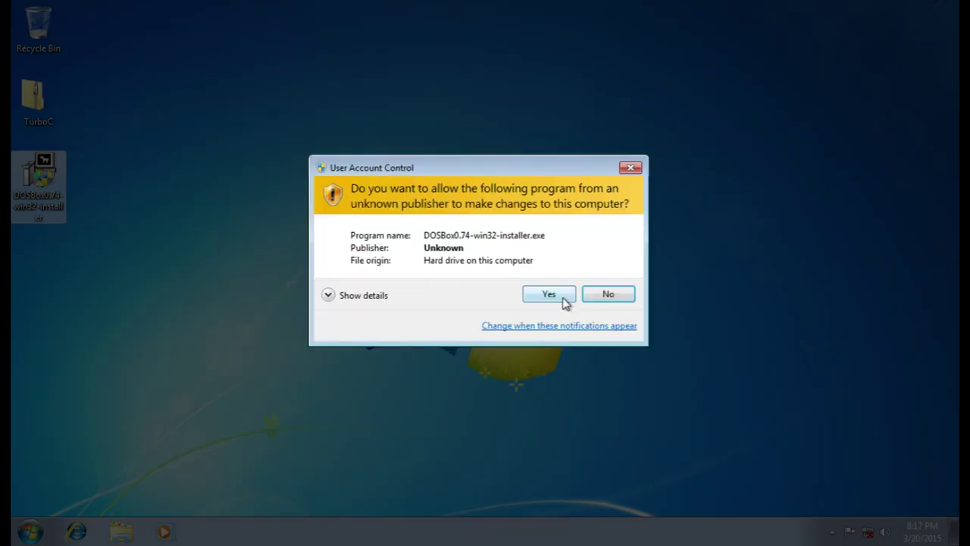
click(549, 294)
click(596, 348)
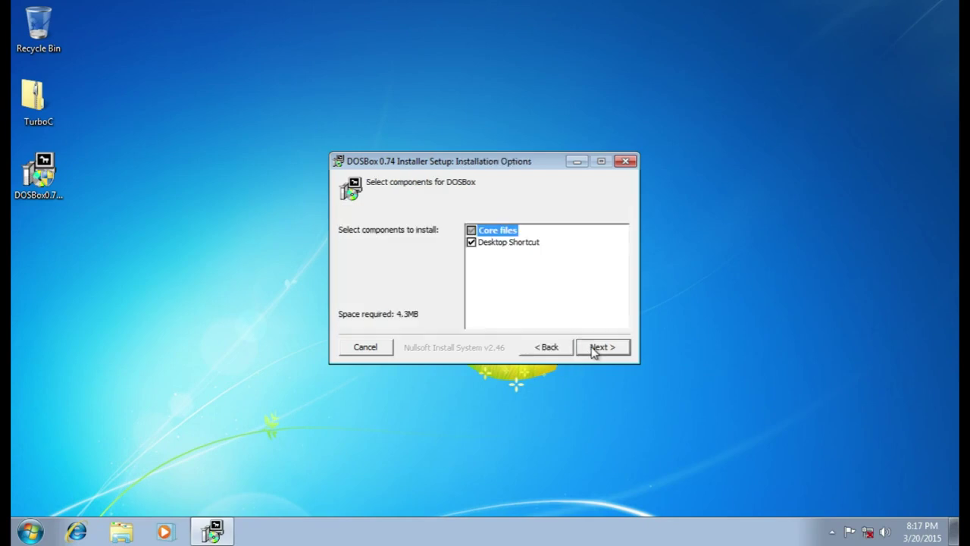
click(596, 348)
click(595, 348)
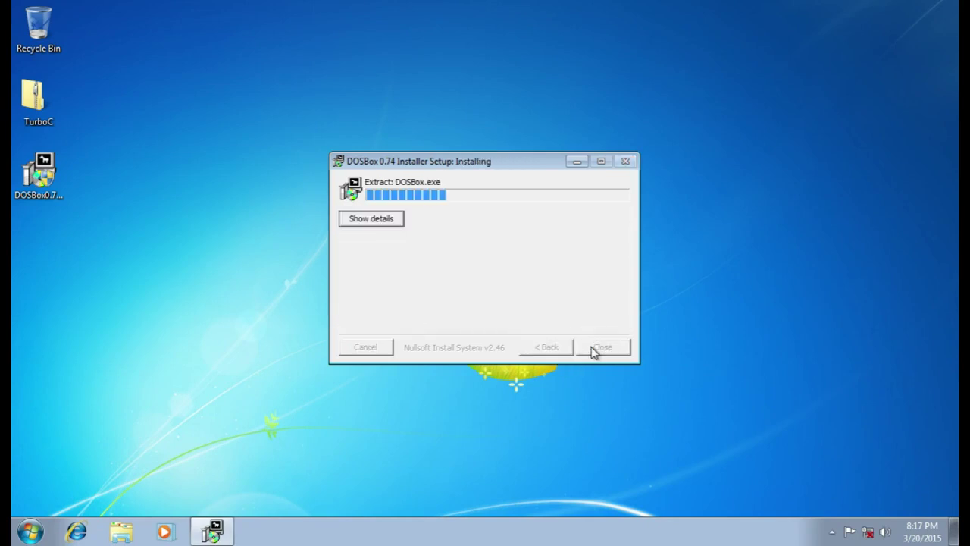
click(597, 348)
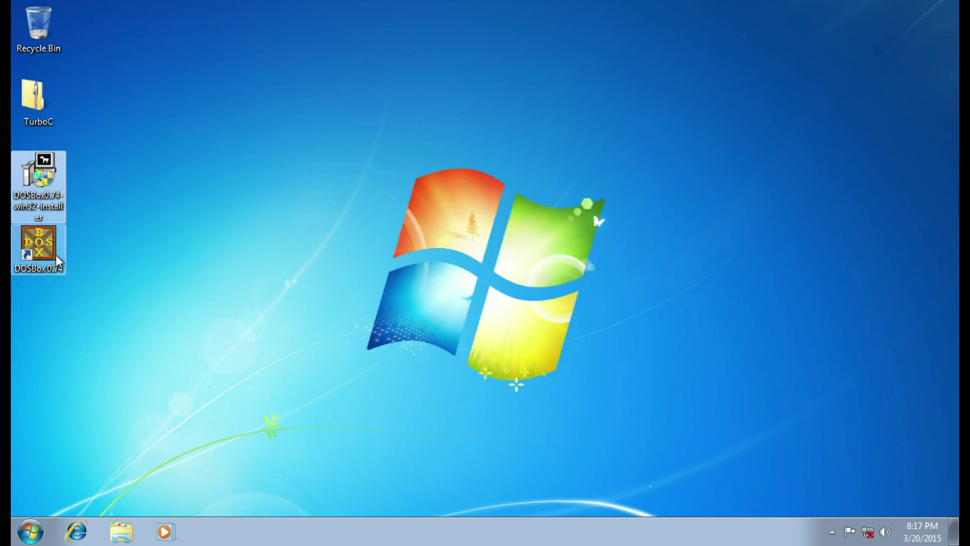
click(125, 305)
Step: Create a folder named DOSBOX in the root of Local Disk (C:)
click(32, 531)
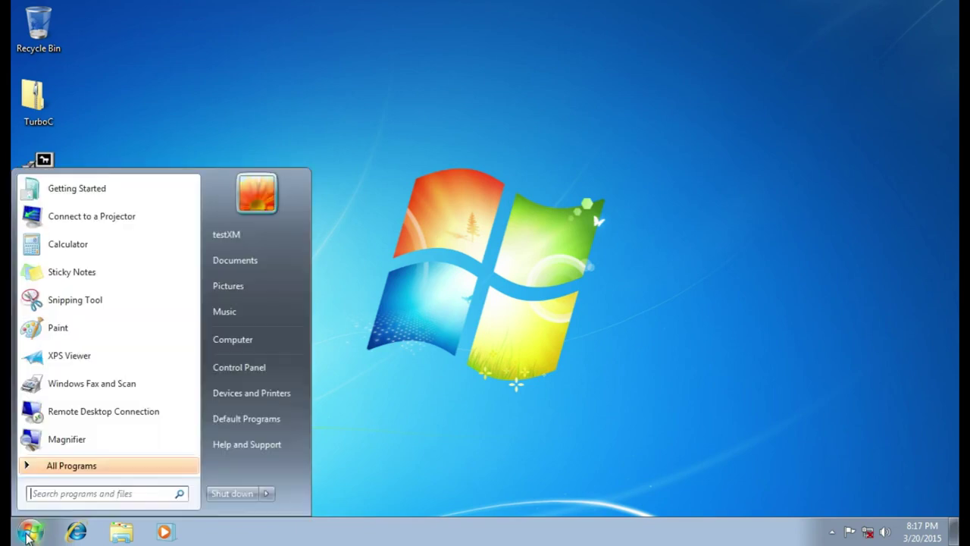
click(263, 344)
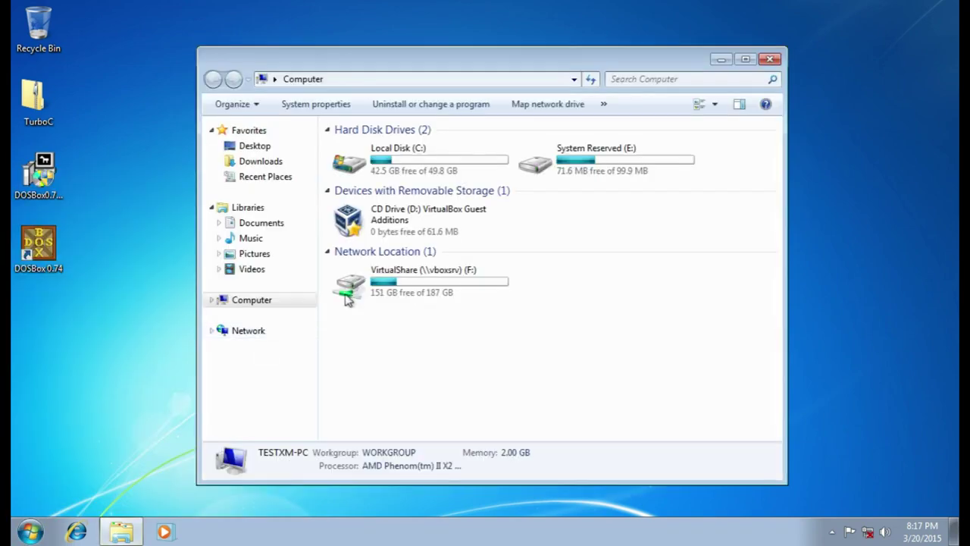
double_click(443, 173)
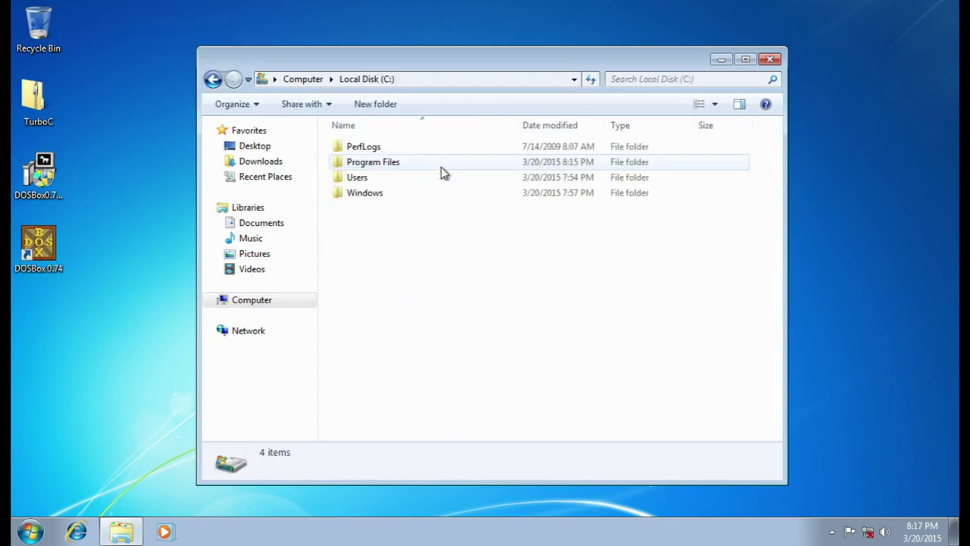
right_click(399, 277)
mouse_move(450, 429)
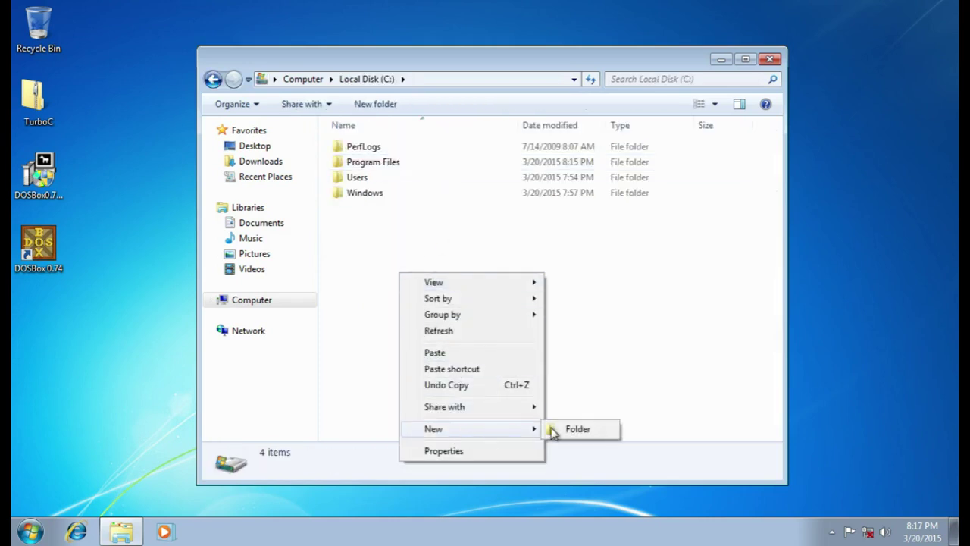
click(572, 429)
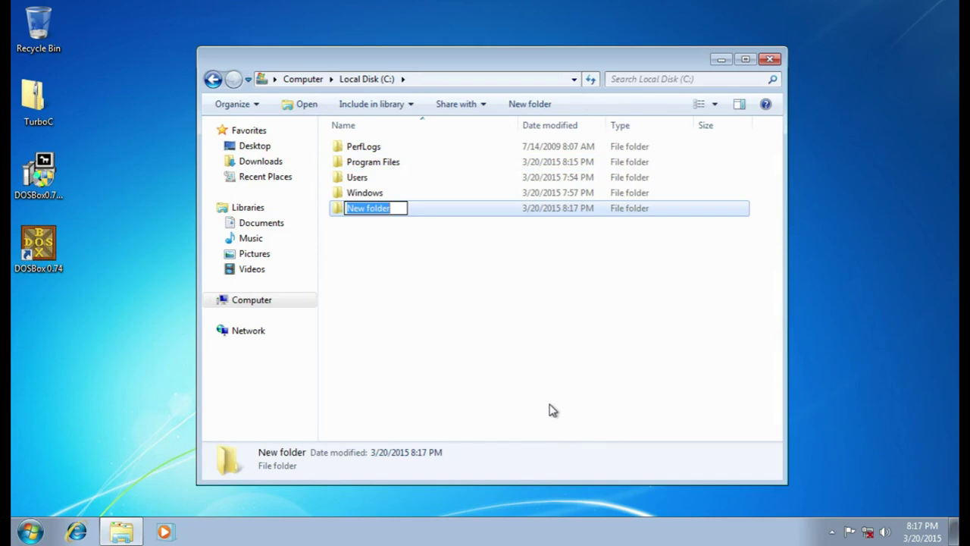
text(DOSBO)
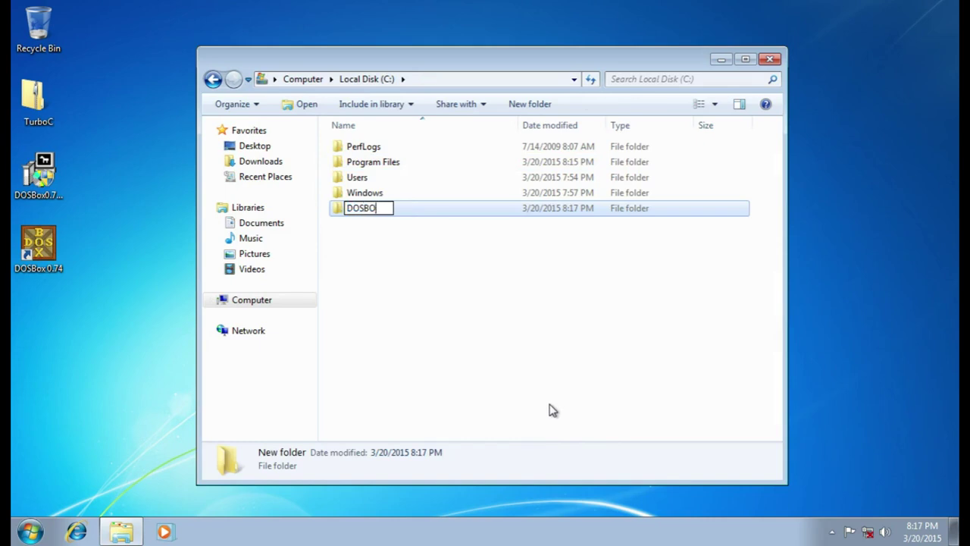
text(X)
key(Return)
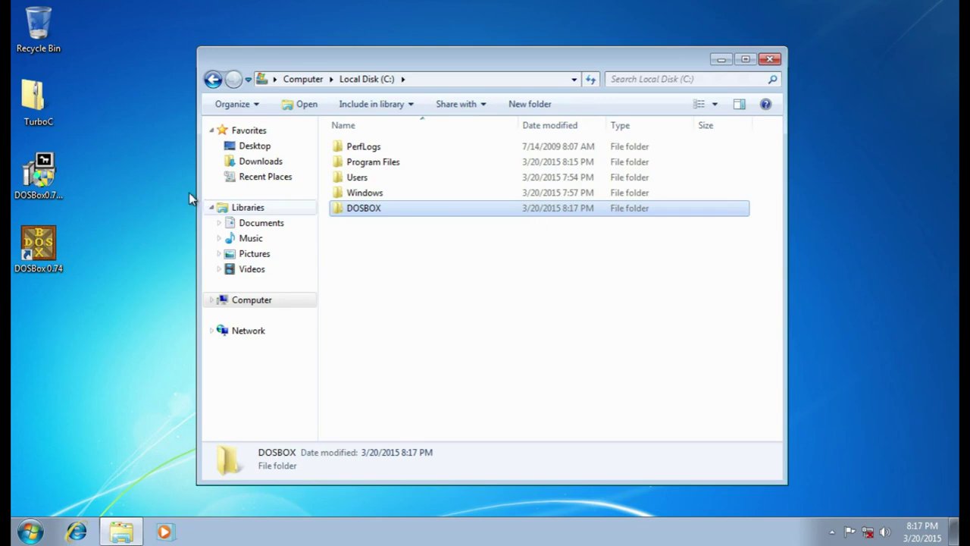
Step: Copy the TurboC zip archive from the desktop into the C:\DOSBOX folder
click(55, 102)
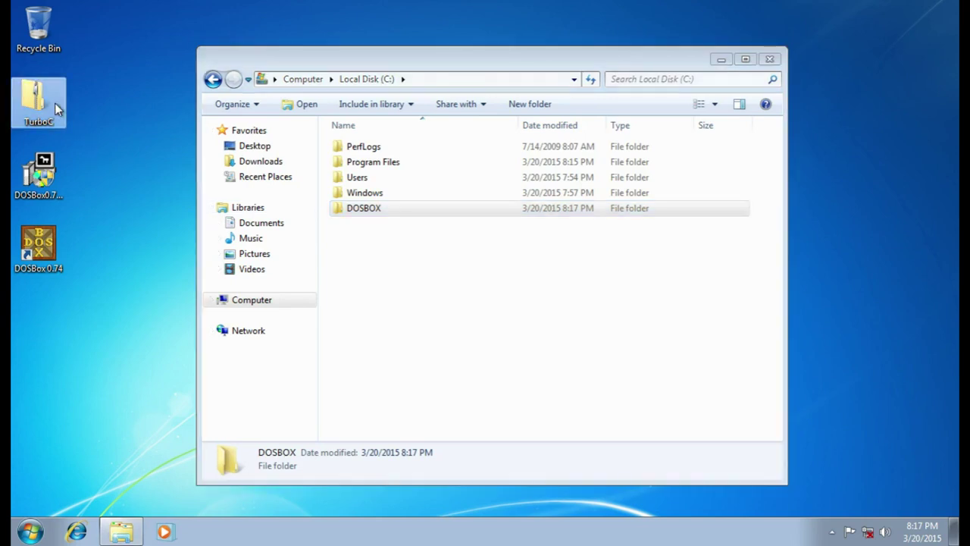
right_click(55, 103)
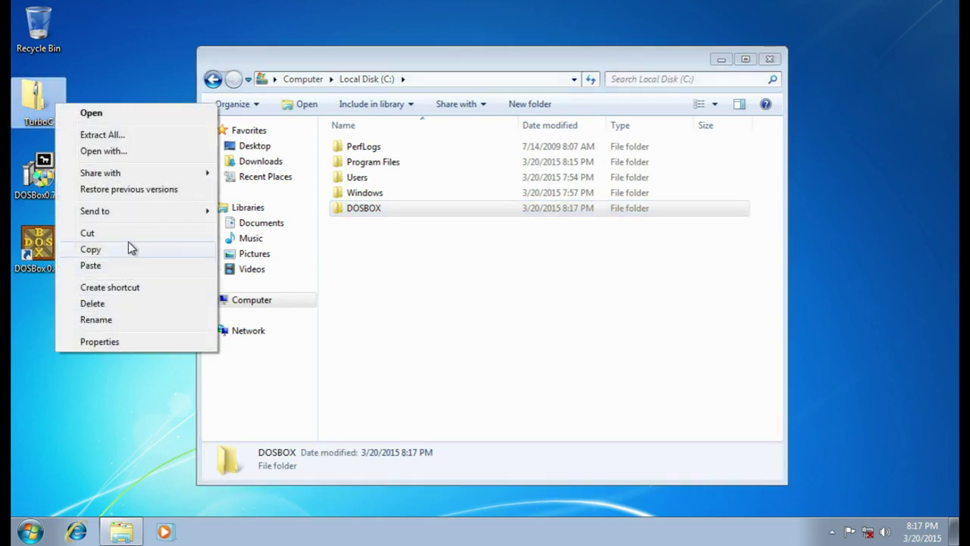
click(128, 247)
double_click(407, 210)
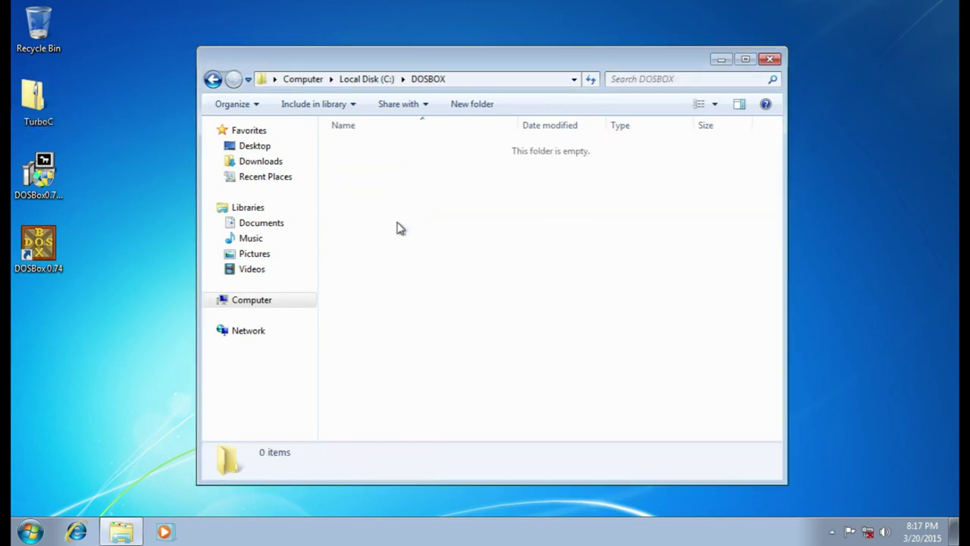
right_click(400, 222)
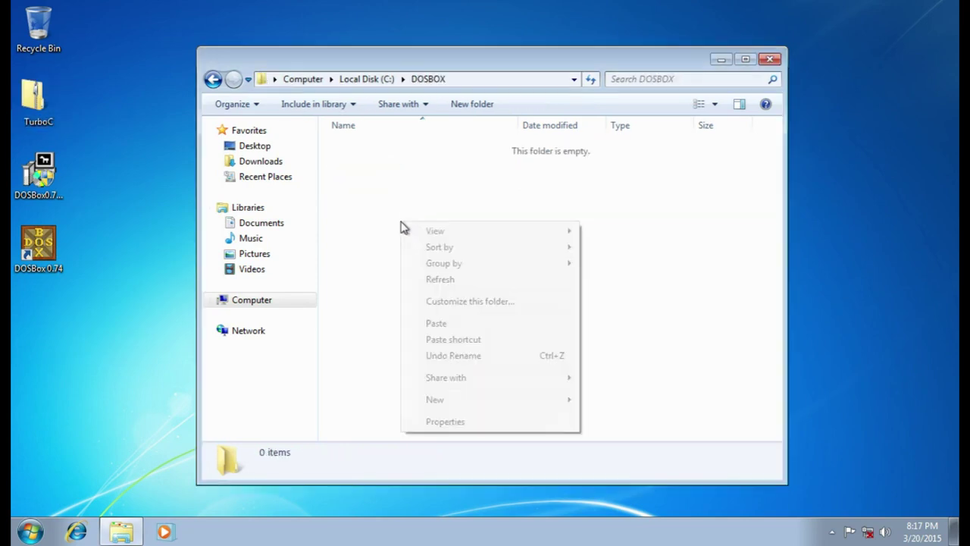
click(437, 324)
Step: Extract the copied TurboC archive to C:\DOSBOX\TurboC and close the window showing the extracted files
right_click(377, 152)
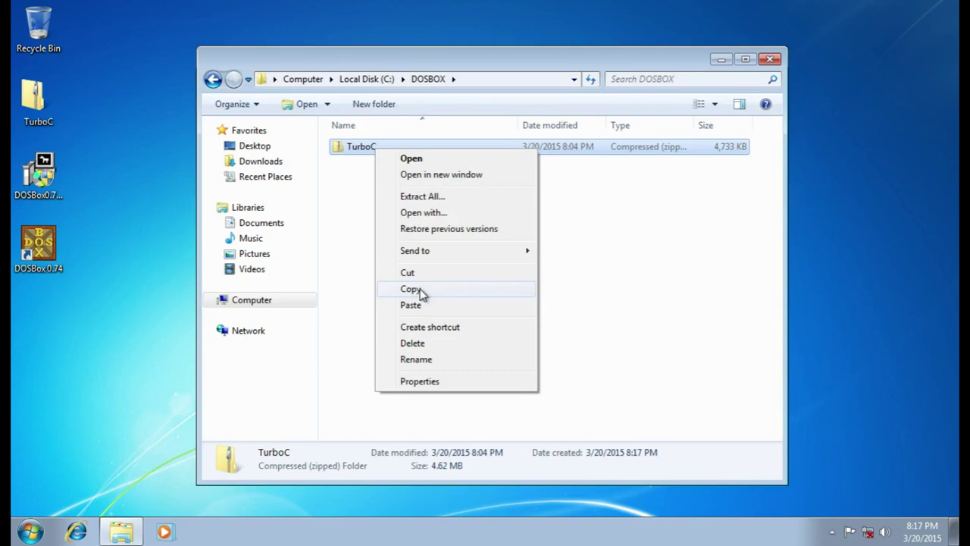
click(421, 196)
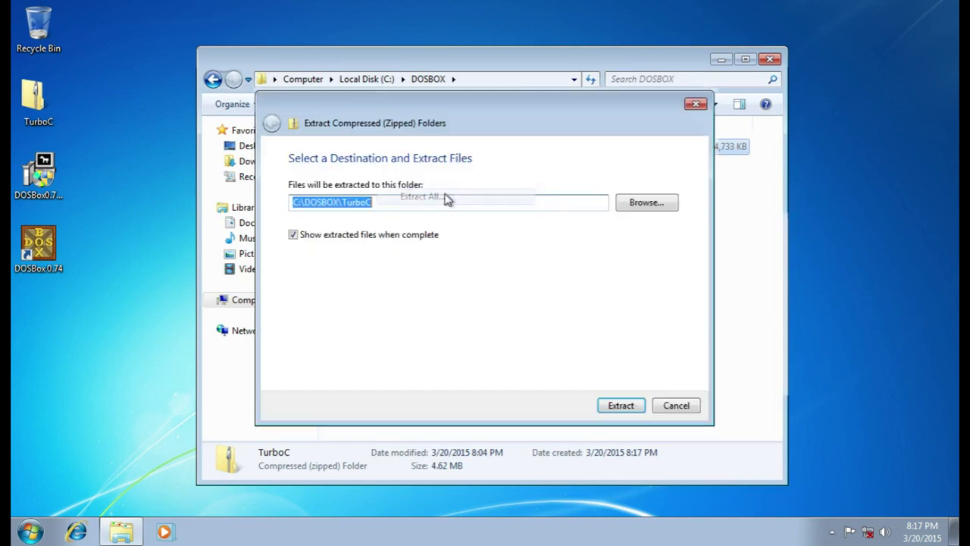
click(627, 406)
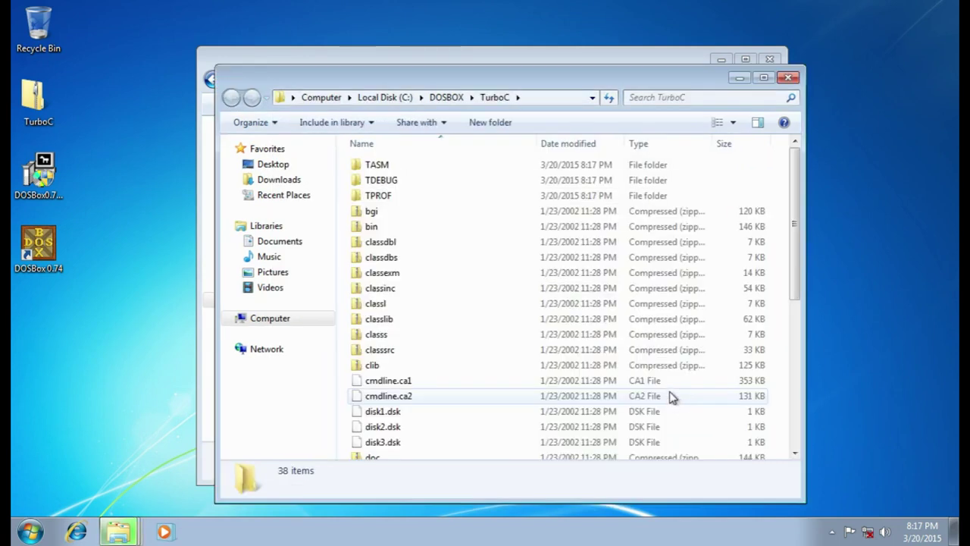
click(789, 77)
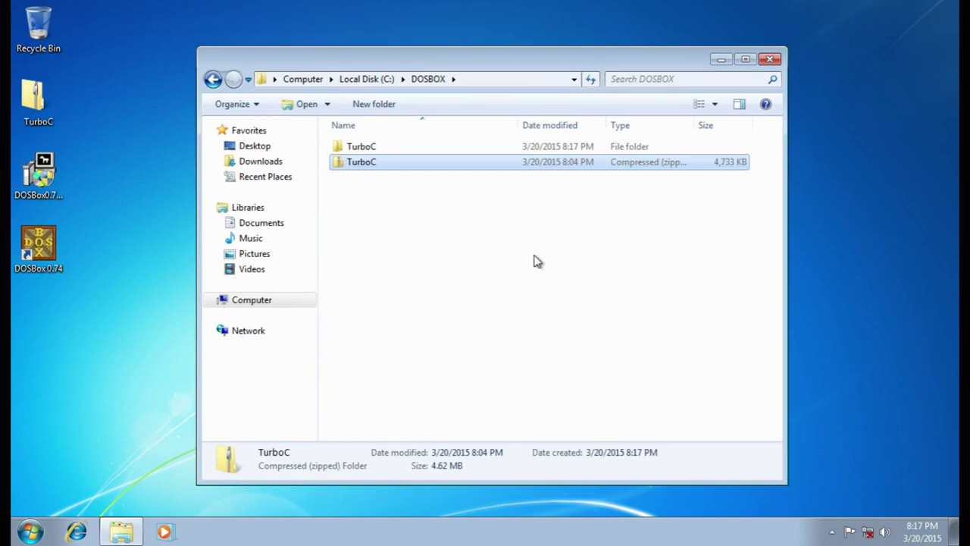
click(535, 262)
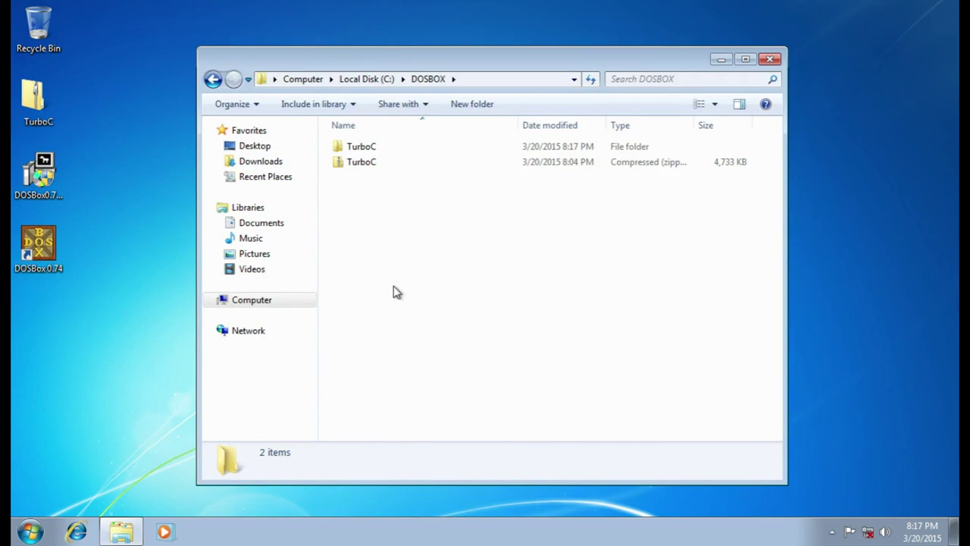
Step: Launch DOSBox 0.74 and mount C:\DOSBOX as drive C:
double_click(38, 244)
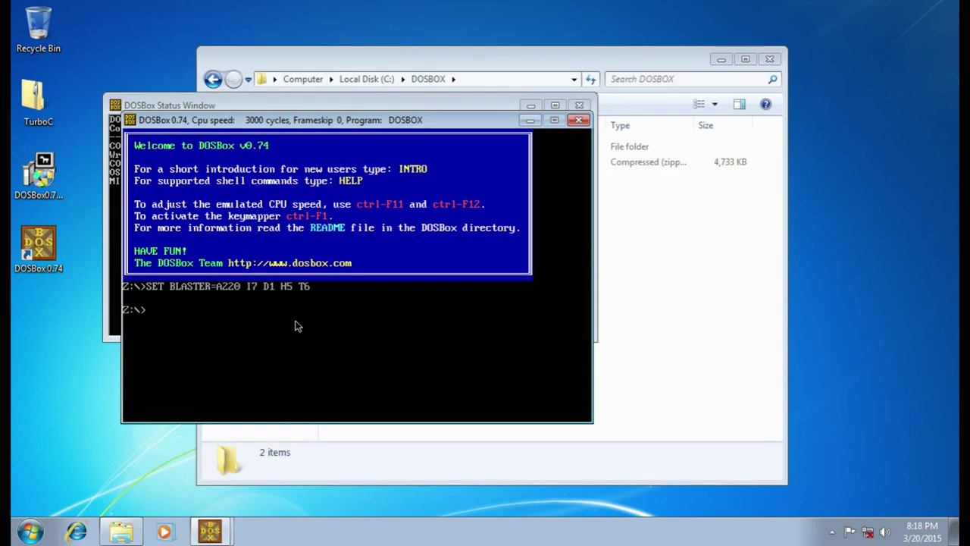
text(mount C: C:\DOSBOX)
key(Return)
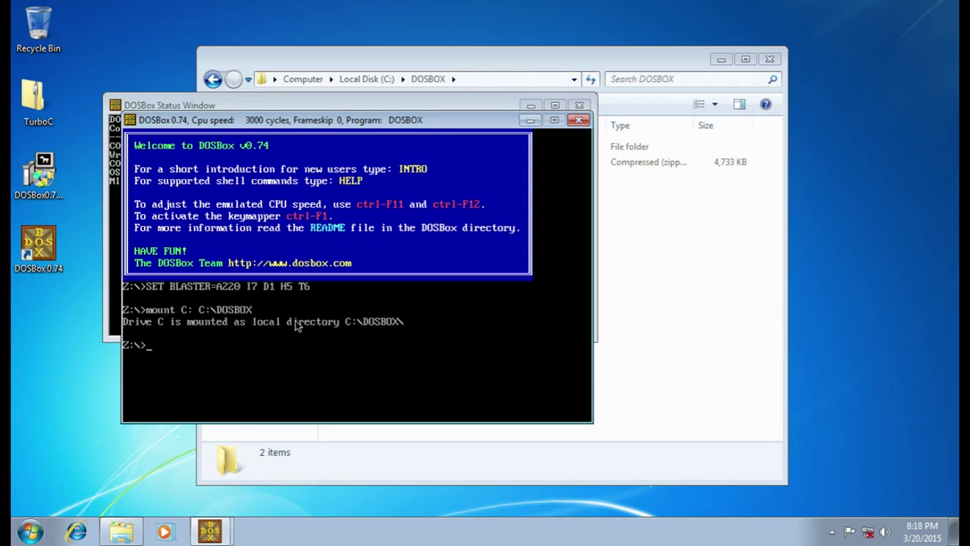
Step: Switch to drive C: and change to the turboc directory
text(C;)
key(Return)
text(cd turboc)
key(Return)
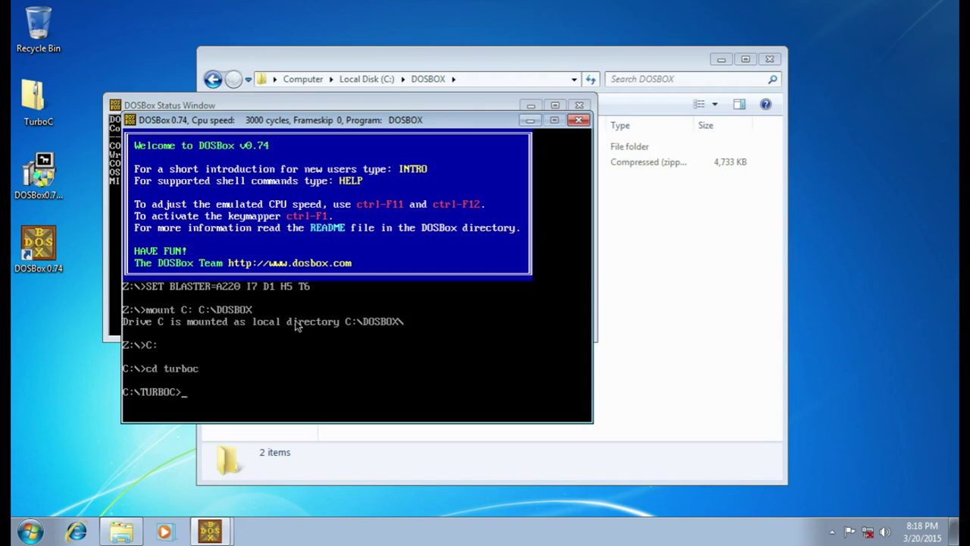
Step: Run install.exe and set the Turbo C++ source drive to C with the source path \TURBOC
text(install.exe)
key(Return)
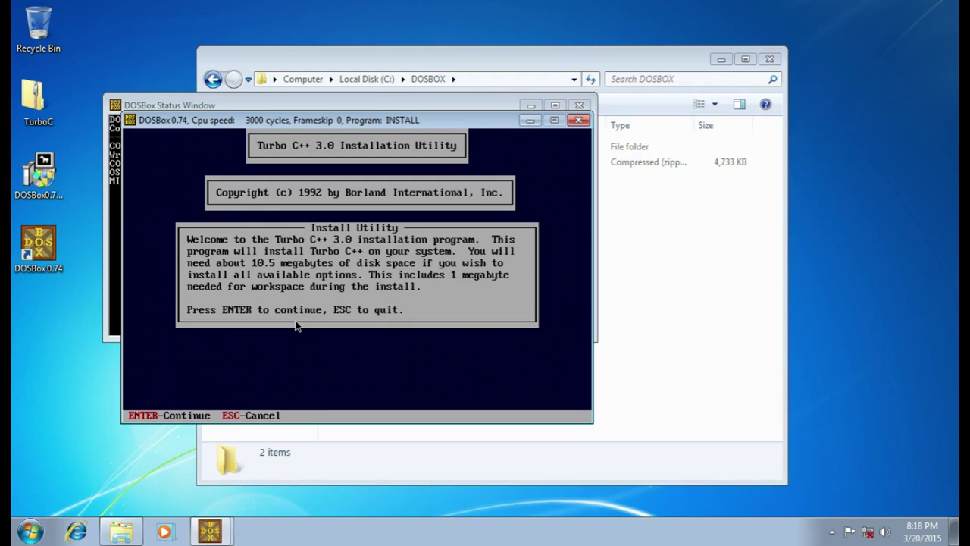
key(Return)
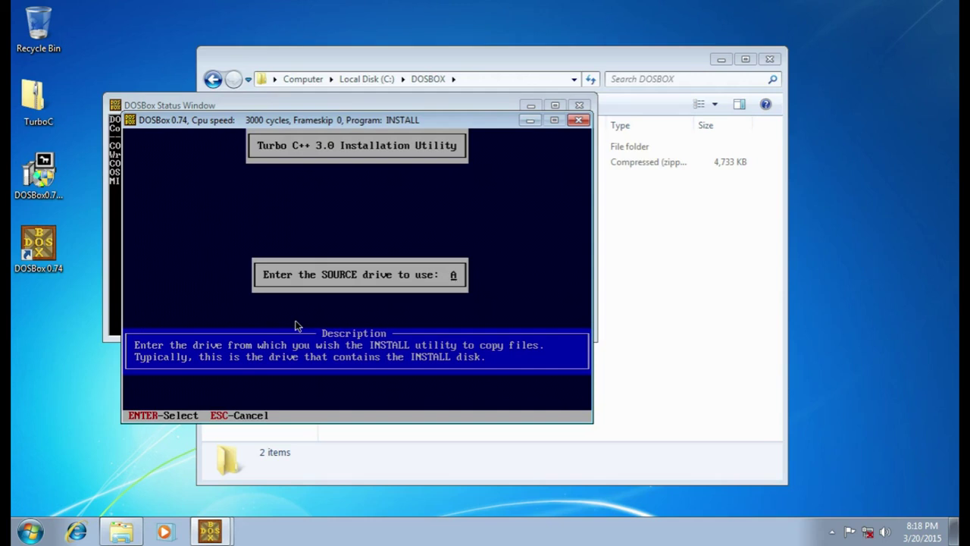
text(C)
key(Return)
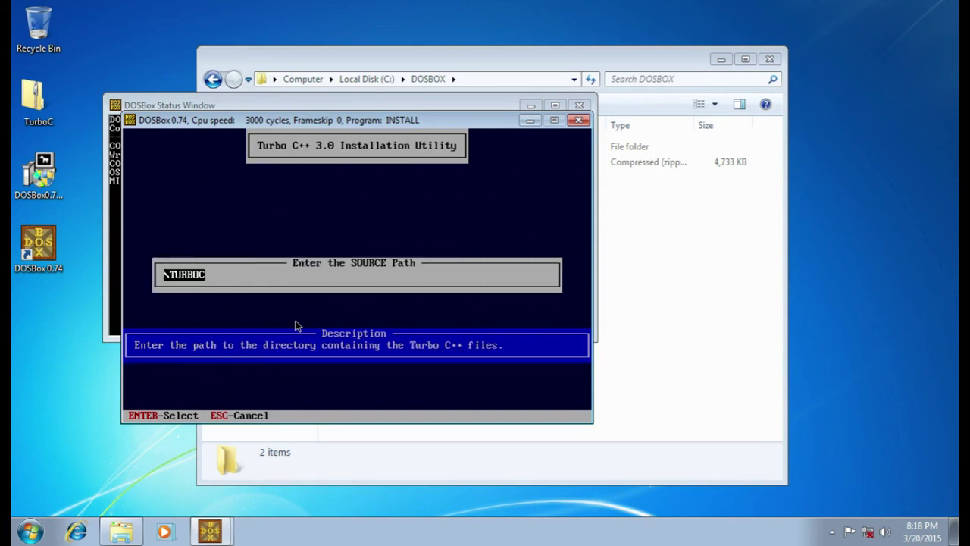
key(Return)
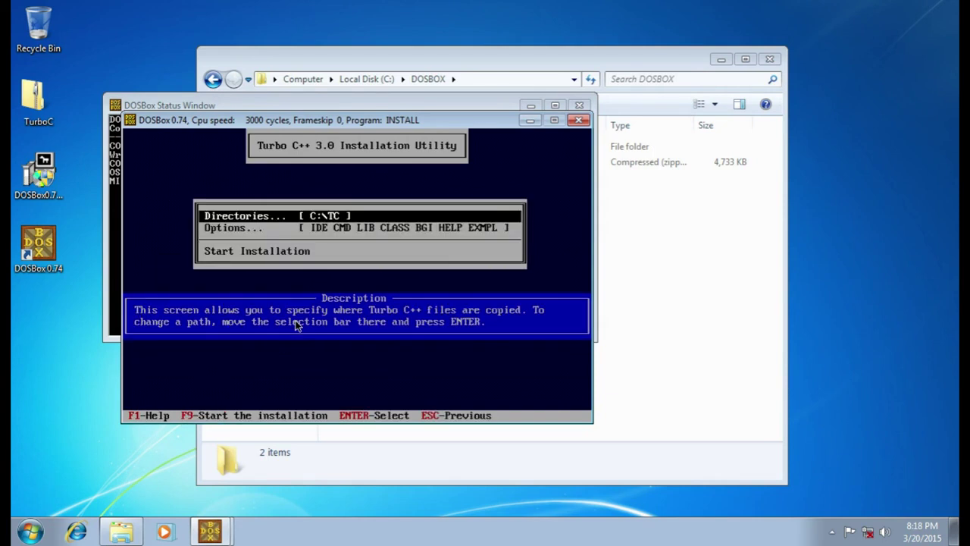
Step: Start the Turbo C++ installation with the default C:\TC directory and all default options
key(Down)
key(Down)
key(Down)
key(Up)
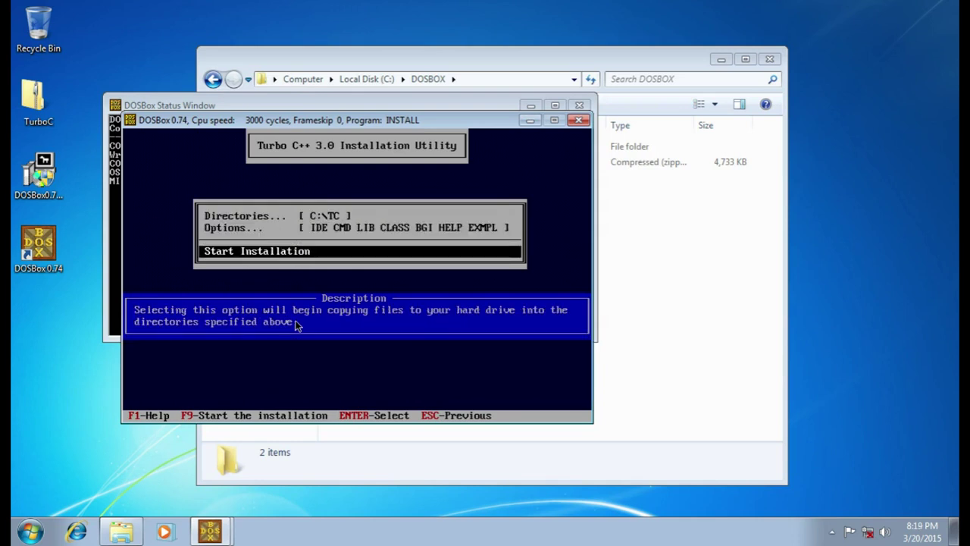
key(Return)
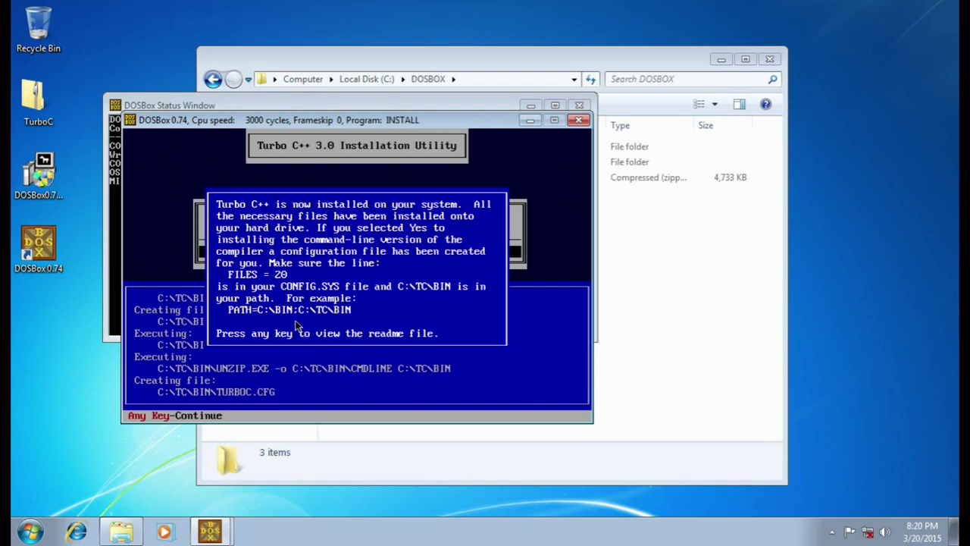
Step: Finish the installer and read through the Turbo C++ README, covering its help and installation sections, before closing it
key(Return)
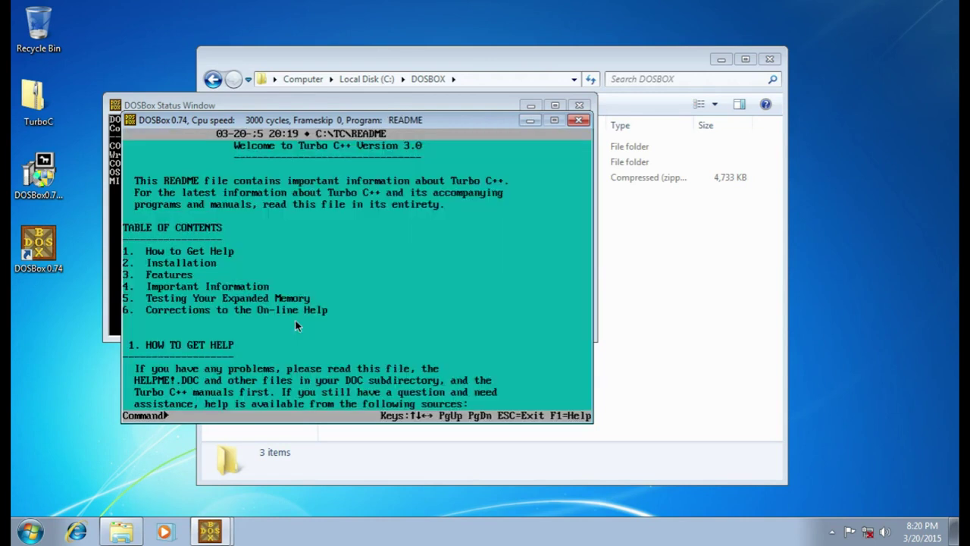
key(Down)
key(Down)
key(Down)
key(Down)
key(Down)
key(Down)
key(Down)
key(Down)
key(Down)
key(Down)
key(Down)
key(Down)
key(Down)
key(Down)
key(Down)
key(Down)
key(Down)
key(Down)
key(Down)
key(Down)
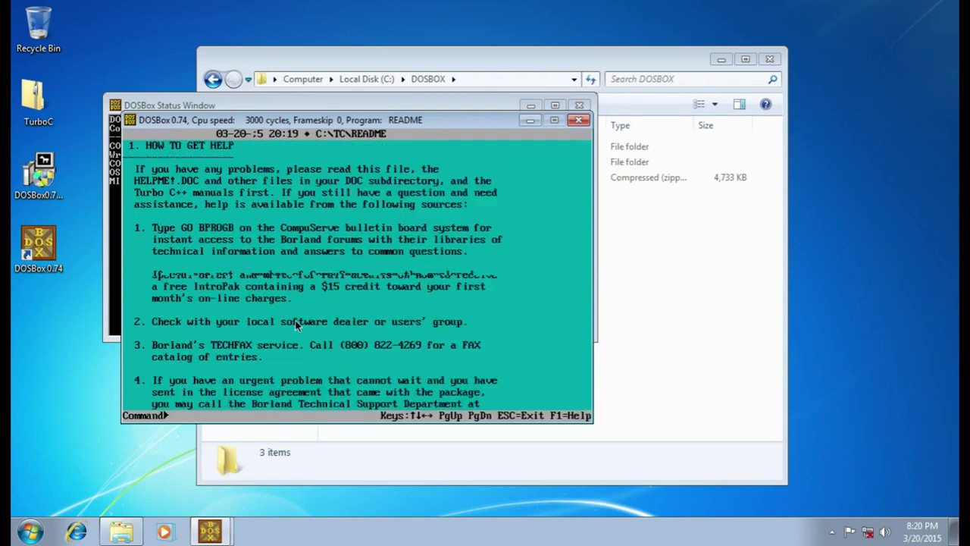
key(Down)
key(Down)
key(Down)
key(Down)
key(Down)
key(Down)
key(Down)
key(Down)
key(Down)
key(Down)
key(Down)
key(Down)
key(Down)
key(Down)
key(Down)
key(Down)
key(Down)
key(Down)
key(Down)
key(Down)
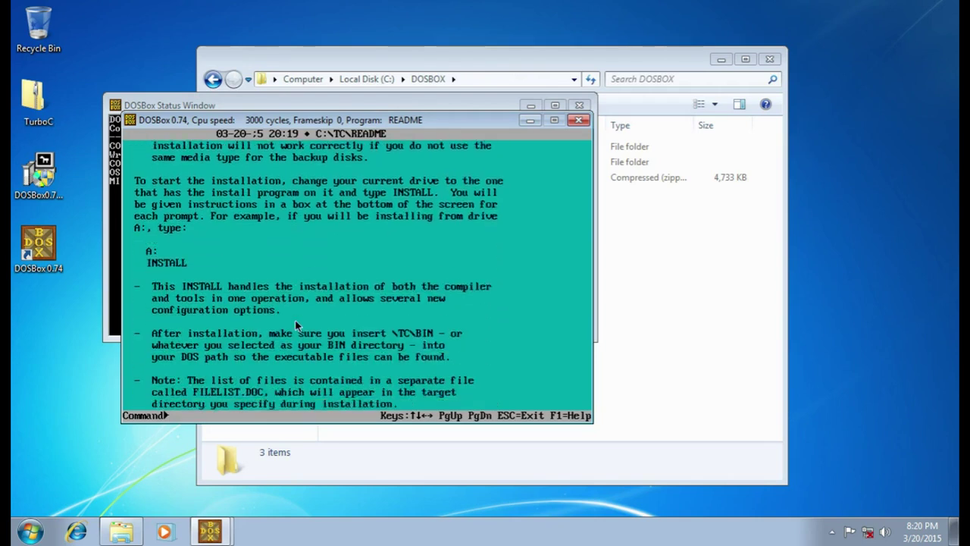
key(Down)
key(Down)
key(Down)
key(Down)
key(Down)
key(Down)
key(Down)
key(Down)
key(Down)
key(Down)
key(Down)
key(Down)
key(Down)
key(Down)
key(Down)
key(Down)
key(Down)
key(Down)
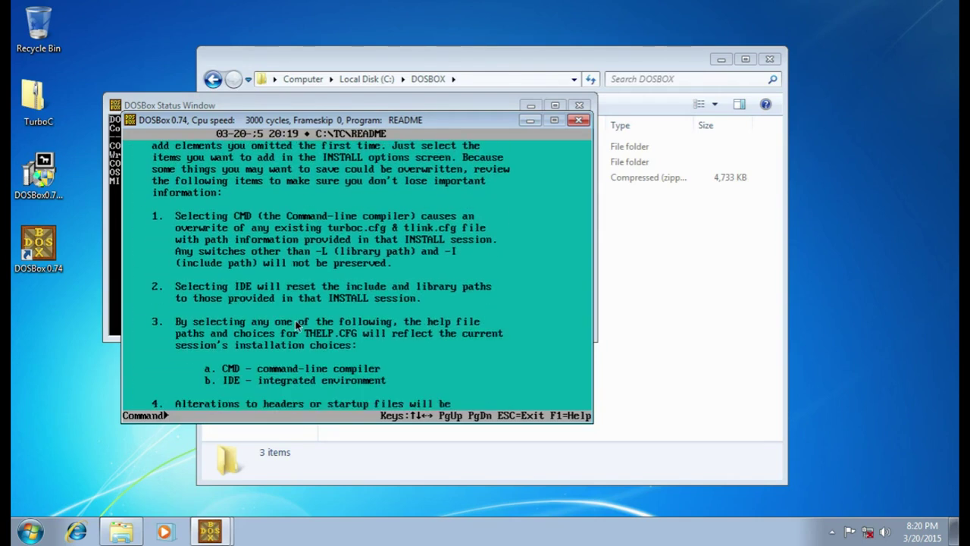
key(Escape)
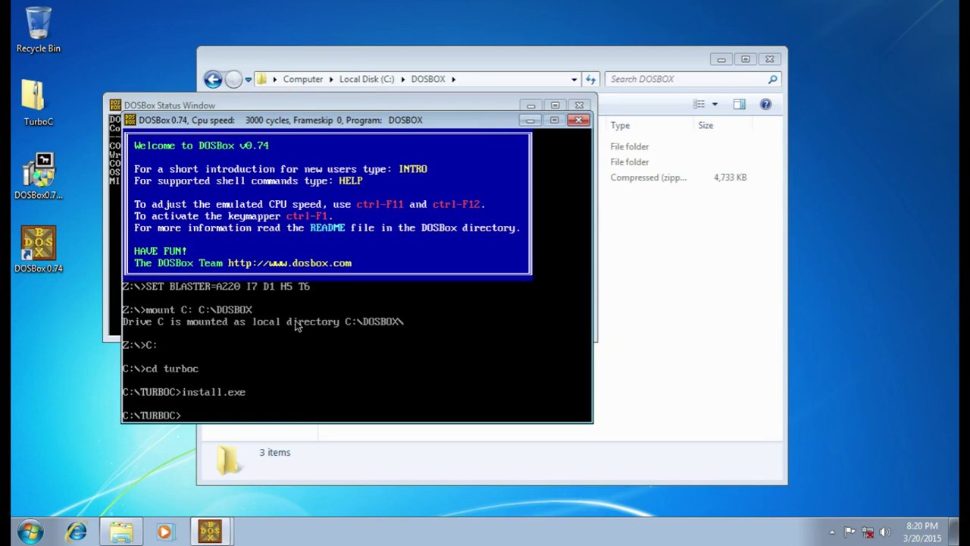
Step: Go back up to the root of drive C and change to the tc\bin directory
text(cd ..)
key(Return)
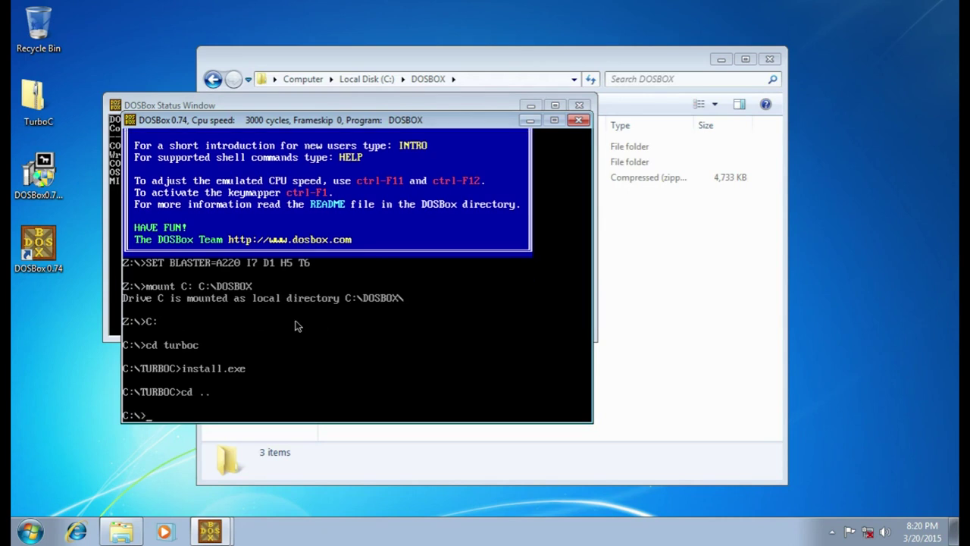
text(cd tc\bin)
key(Return)
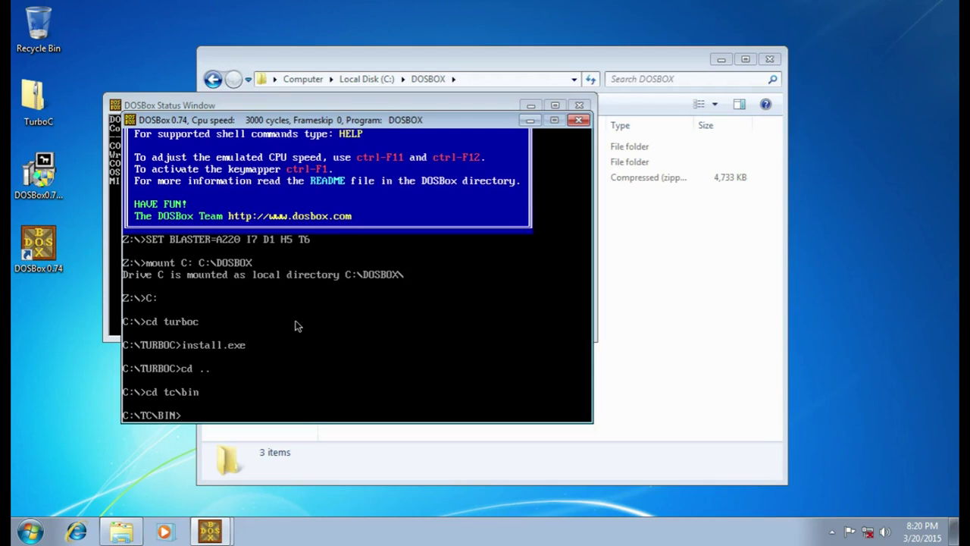
Step: Run tc.exe to start Turbo C++ and dismiss its About dialog
text(tc.exe)
key(Return)
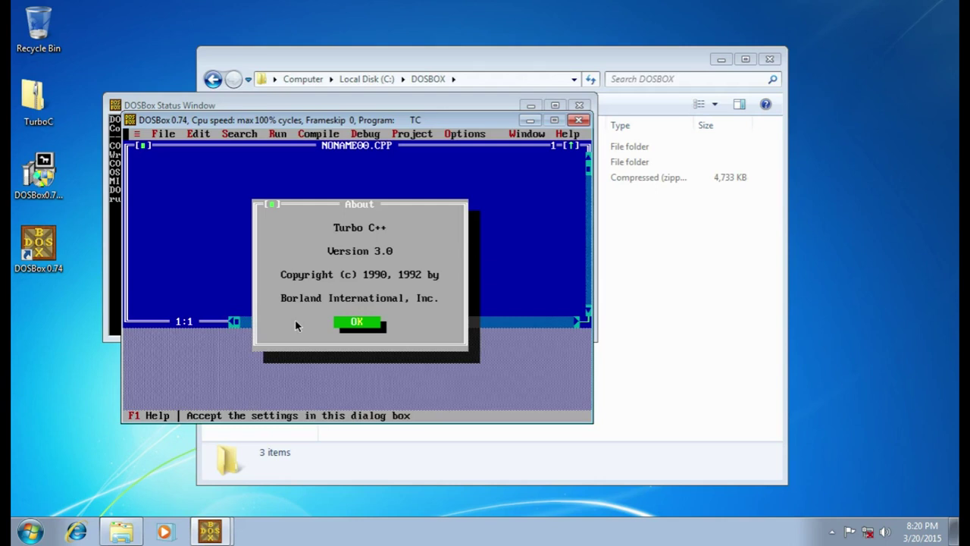
click(294, 320)
click(356, 322)
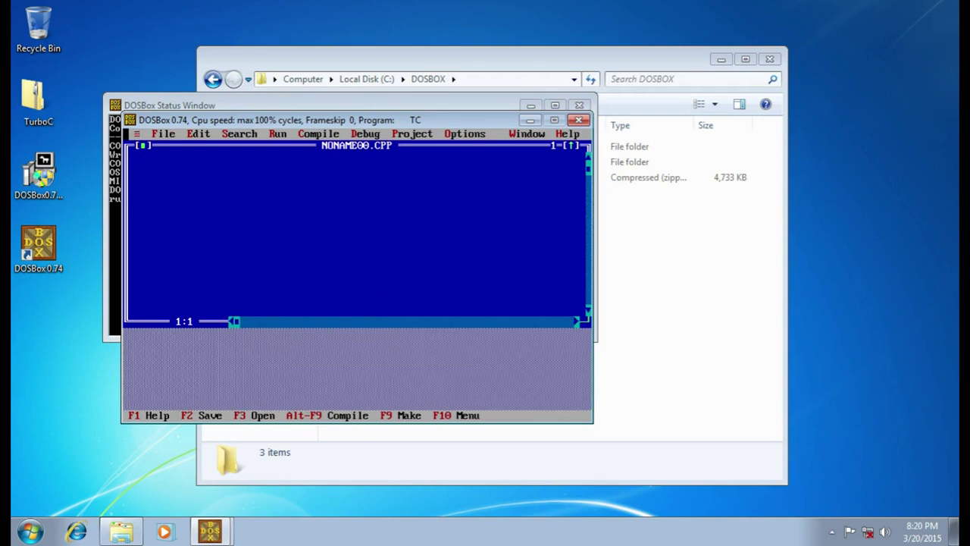
Step: Glance at the Turbo C++ menus and close the DOSBox session
click(163, 134)
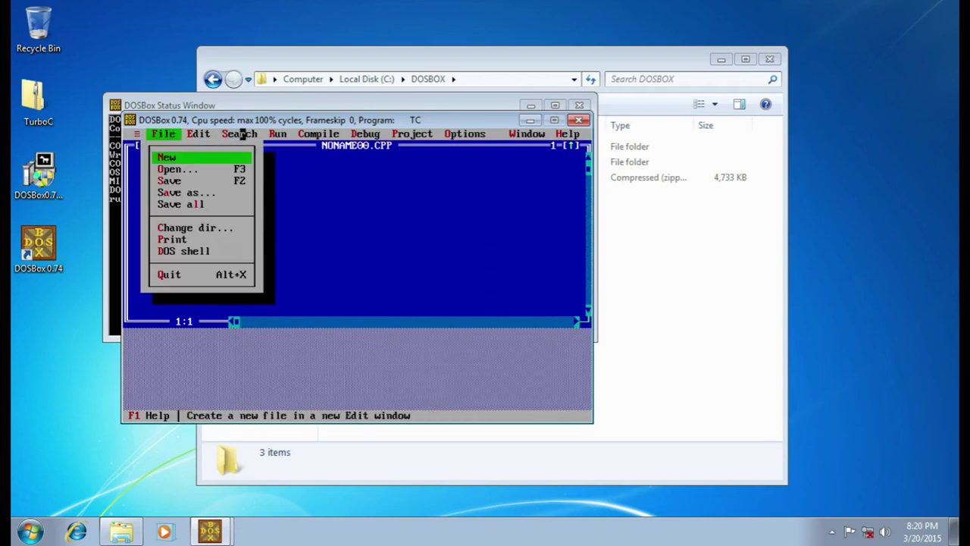
click(137, 133)
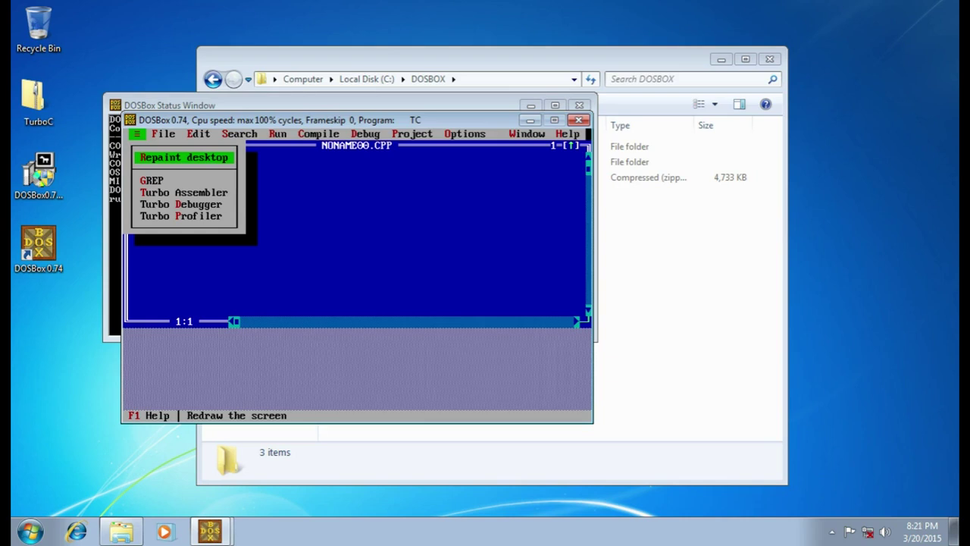
key(alt+F4)
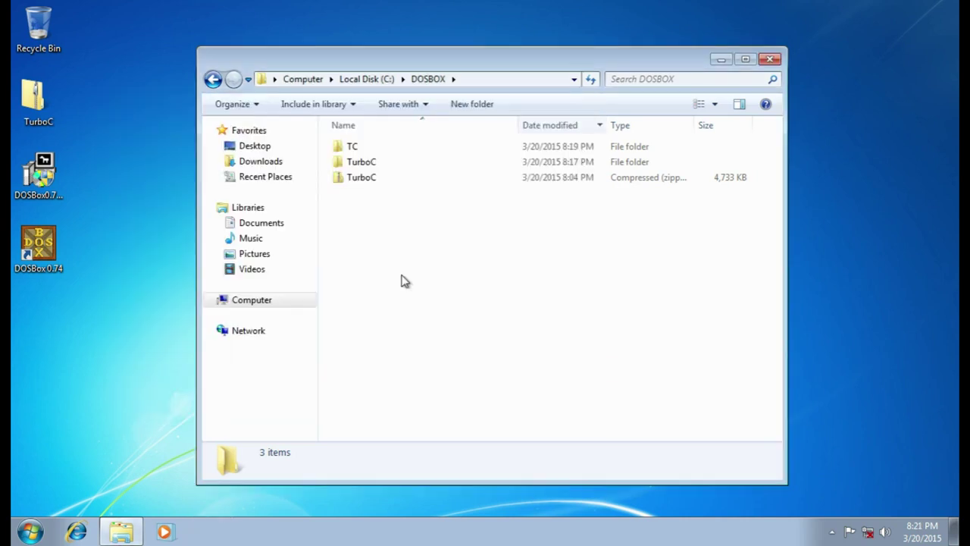
click(31, 531)
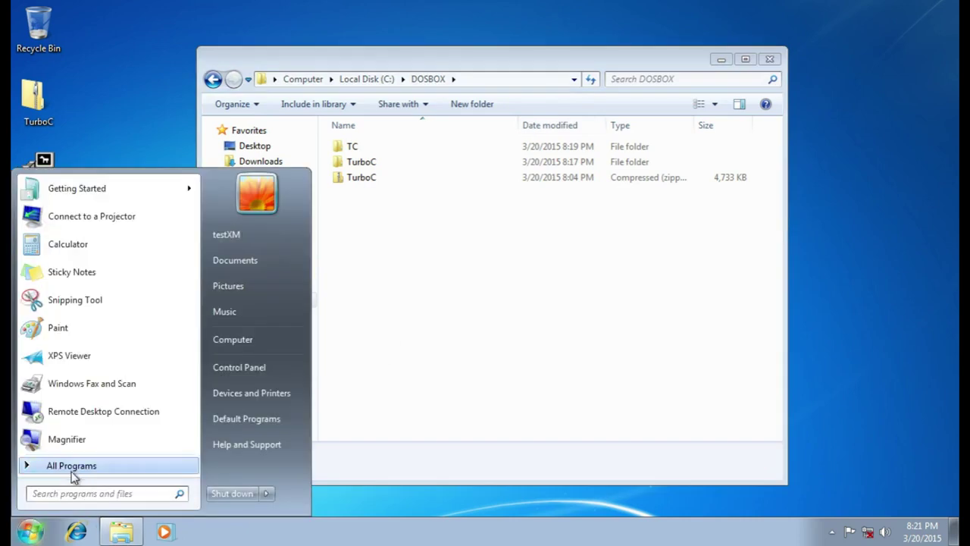
click(72, 468)
click(73, 467)
click(73, 467)
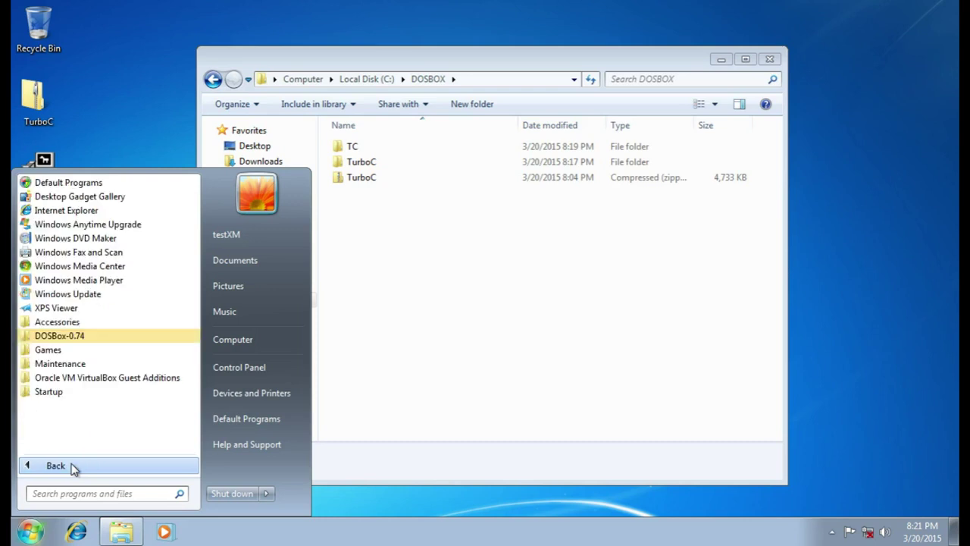
click(86, 335)
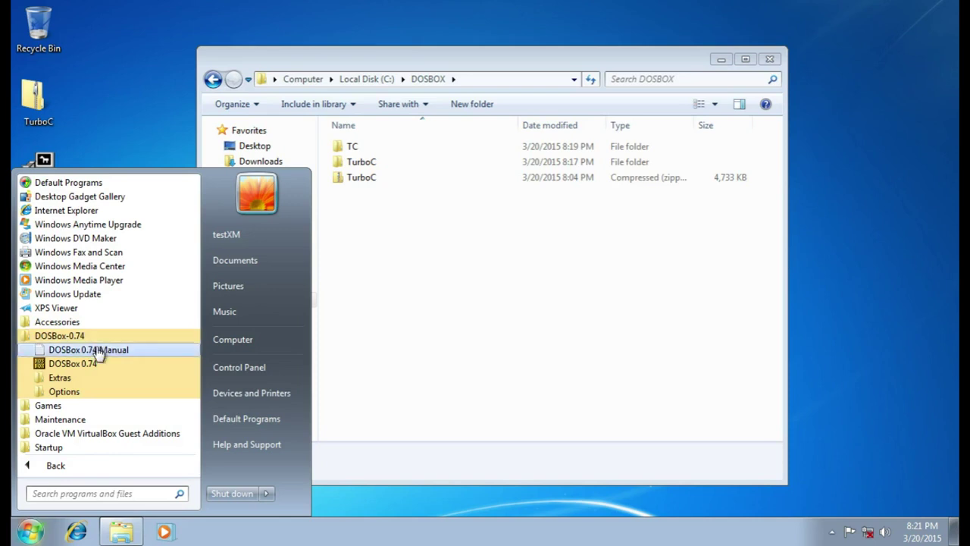
click(99, 393)
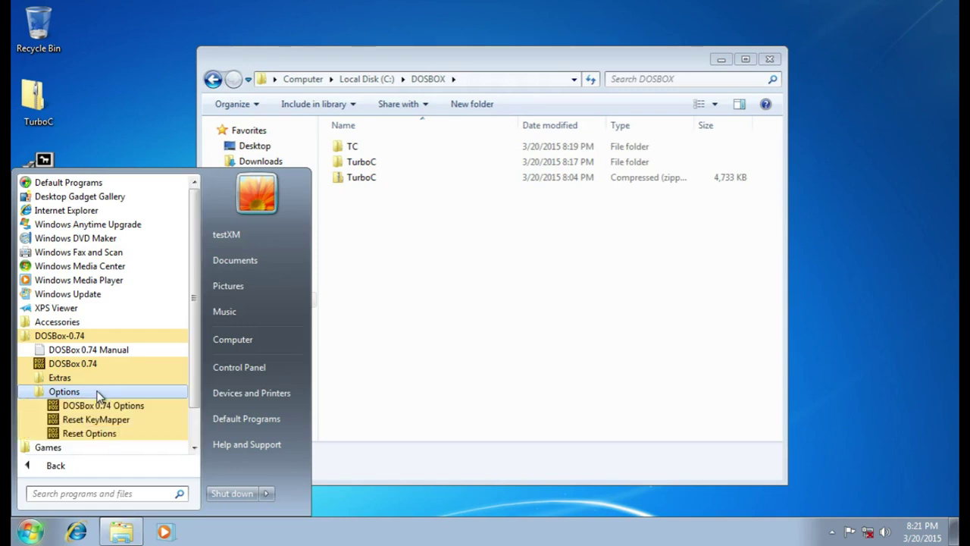
click(28, 533)
Step: Open the DOSBox 0.74 Options configuration file from the installed DOSBox-0.74 program group
click(29, 534)
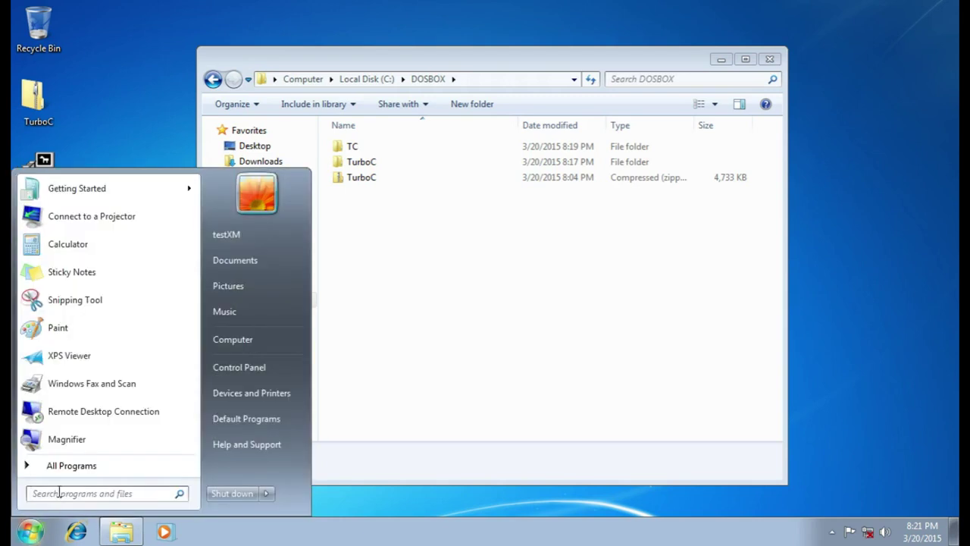
click(71, 465)
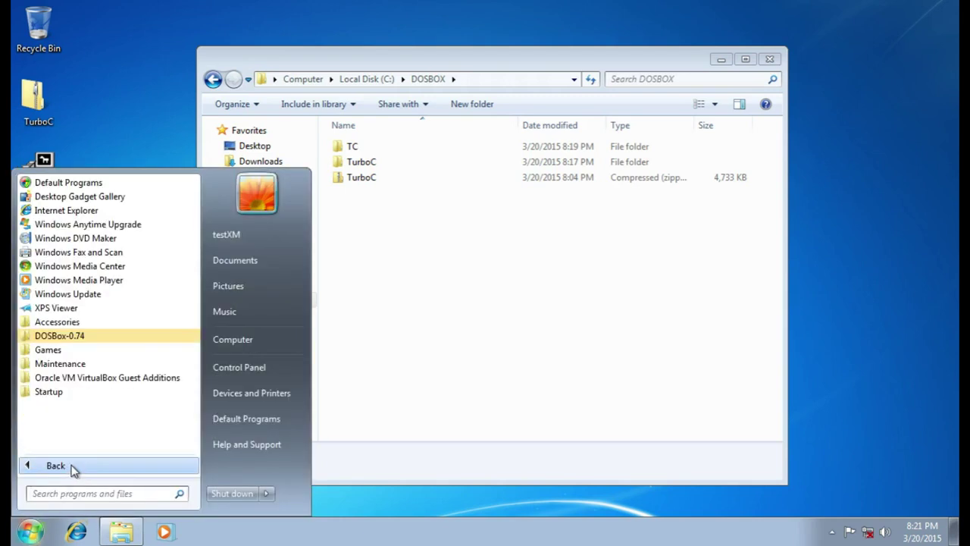
click(90, 339)
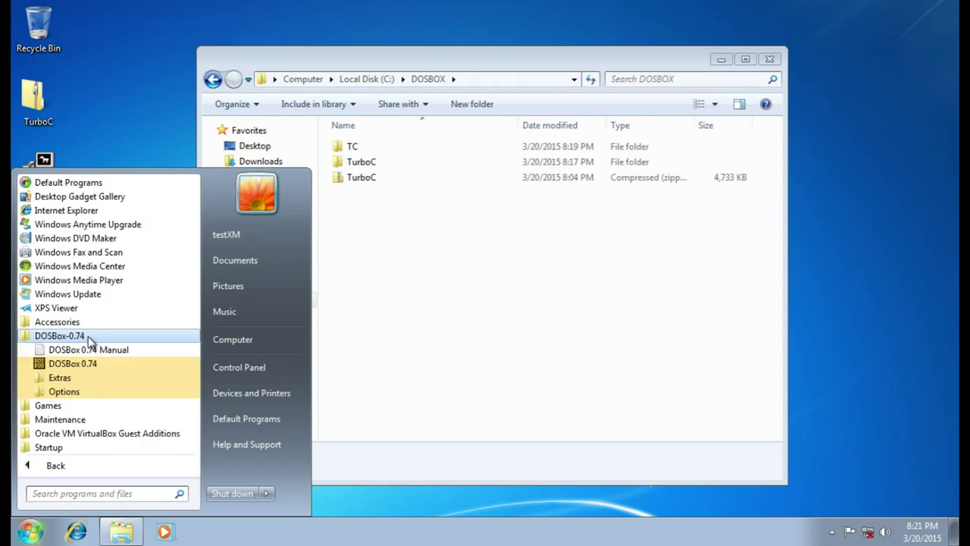
click(63, 392)
drag(194, 362, 193, 381)
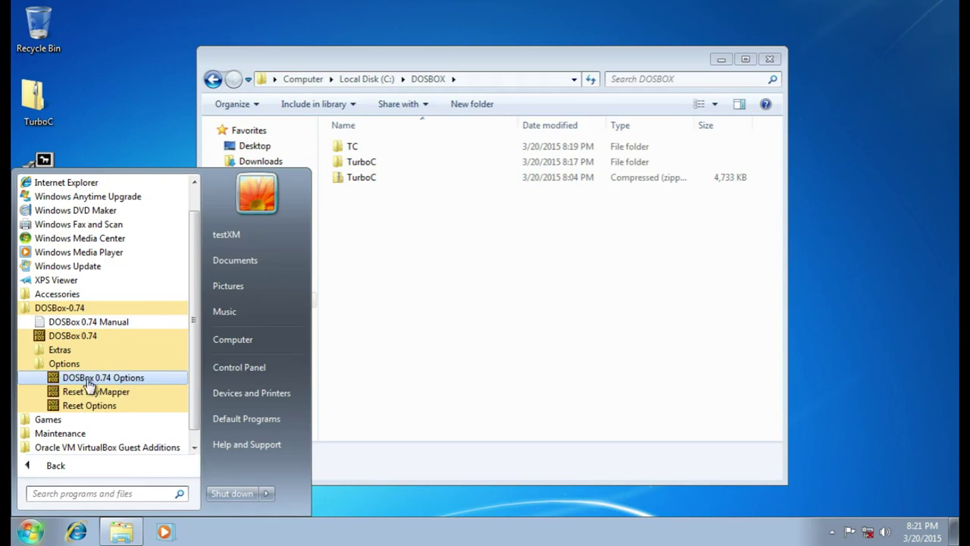
click(146, 378)
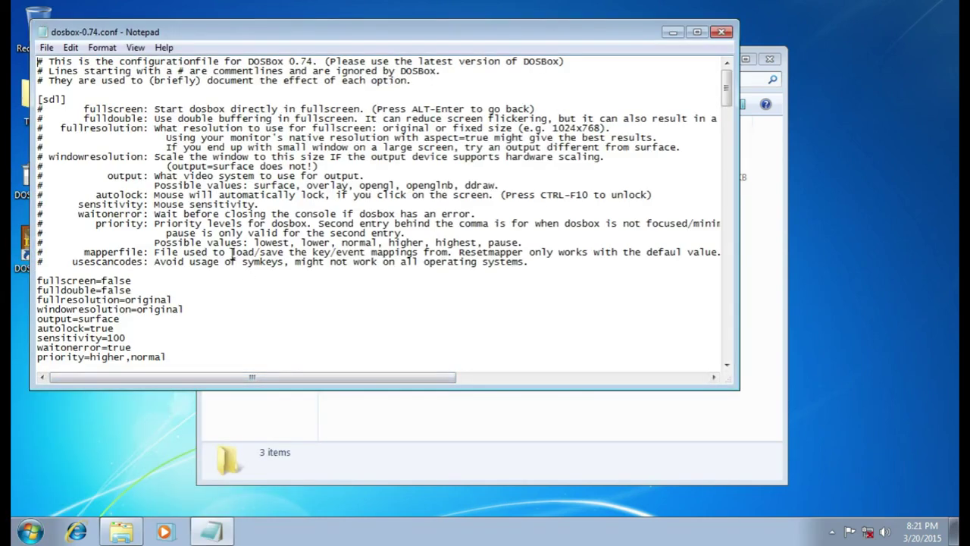
Step: Add the lines "mount C: C:\DOSBOX" and "C:" at the end of the configuration file's [autoexec] section
scroll(311, 196, down, 13)
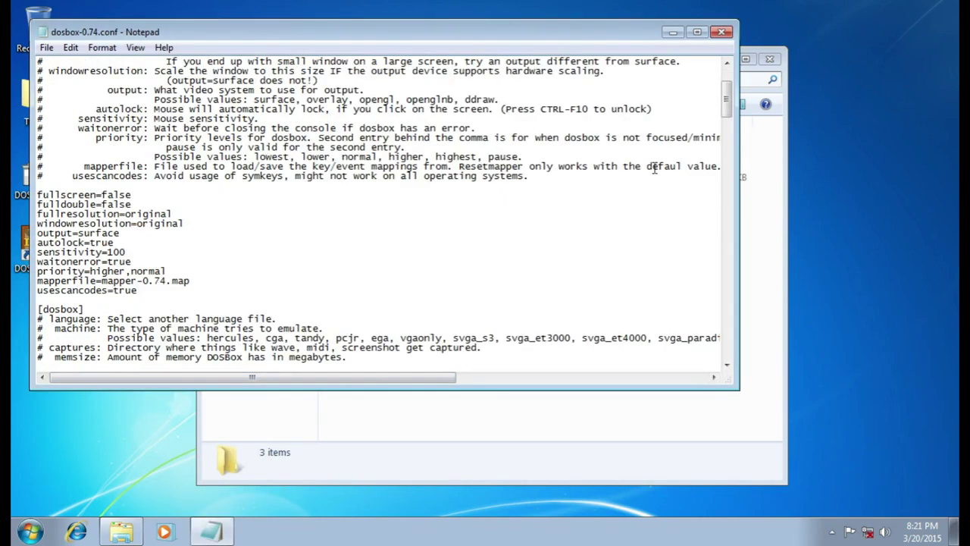
scroll(561, 220, down, 20)
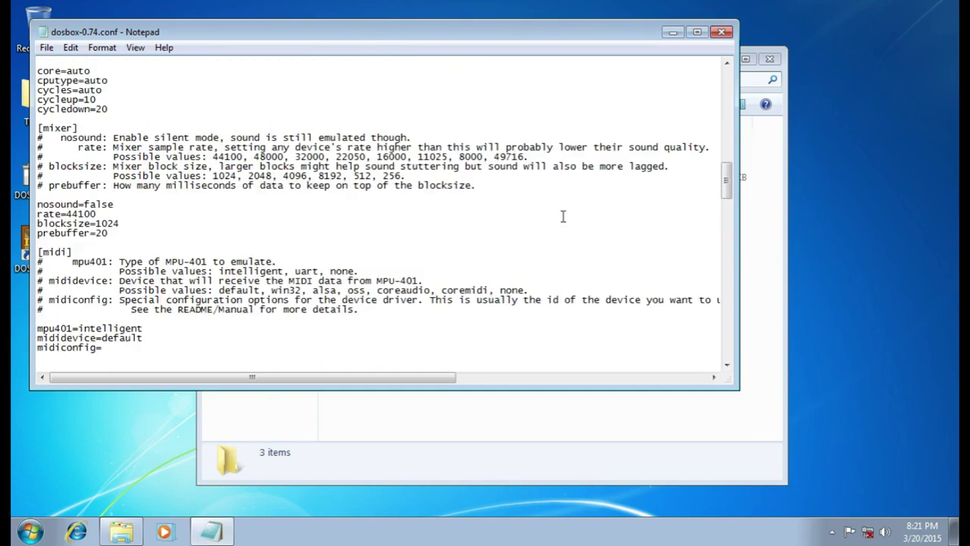
scroll(561, 224, down, 20)
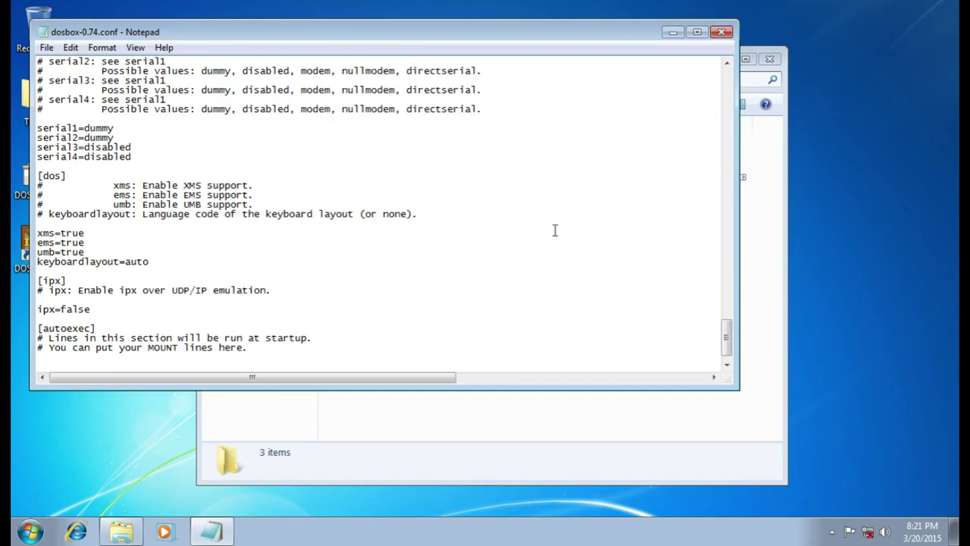
click(73, 348)
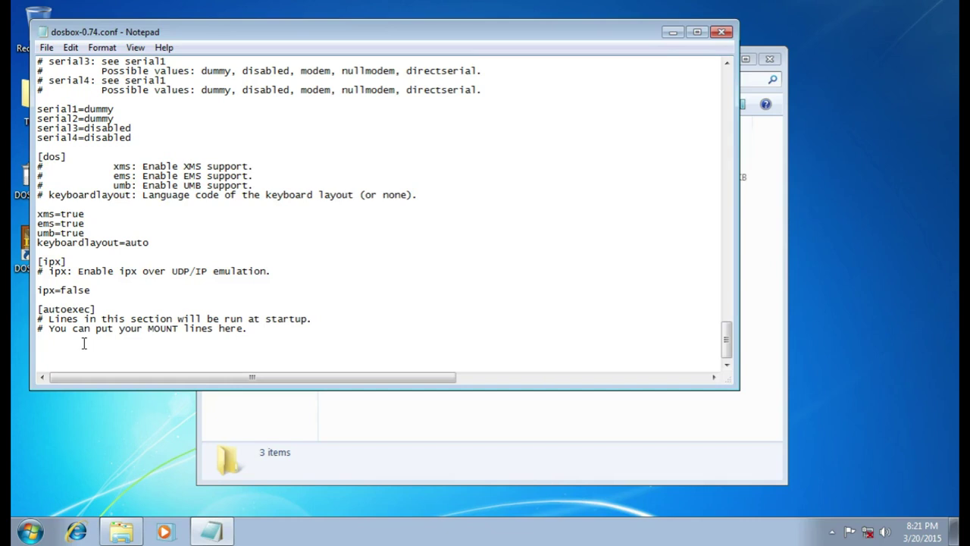
text(m)
key(BackSpace)
text(mount C: C:\DOSBOX)
key(Return)
text(C:)
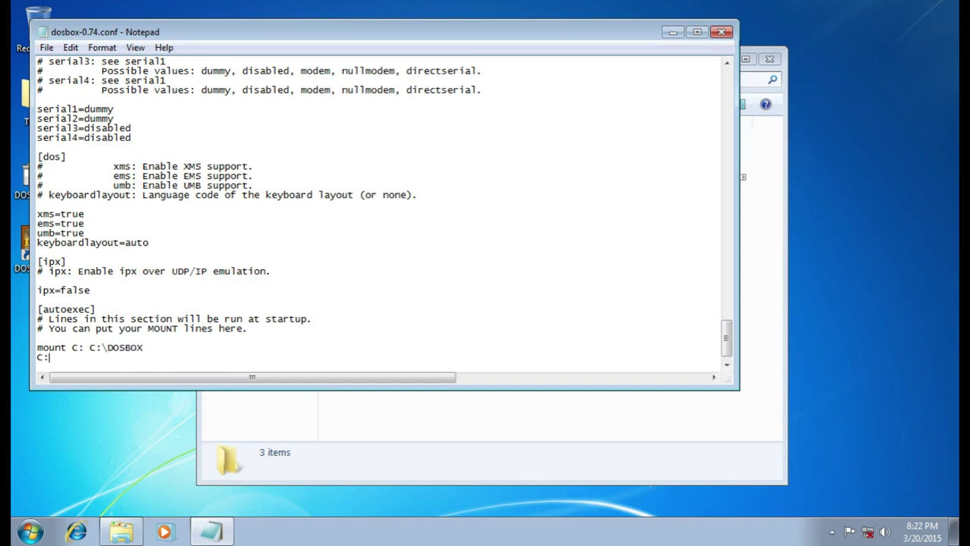
key(Return)
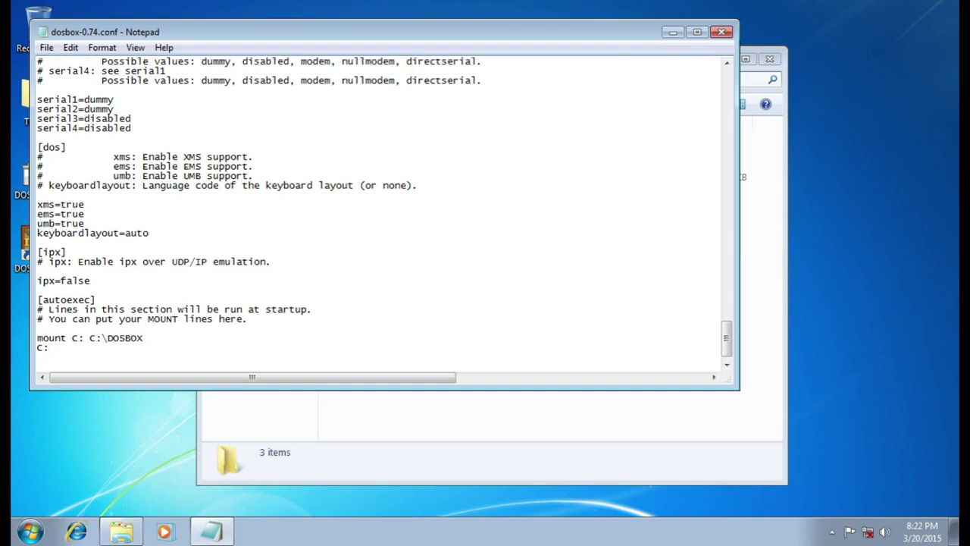
Step: Append the lines "cd tc\bin" and "tc.exe" to the [autoexec] section, then save and close the configuration file
text(cd tc\bin)
key(Return)
text(tc.exe)
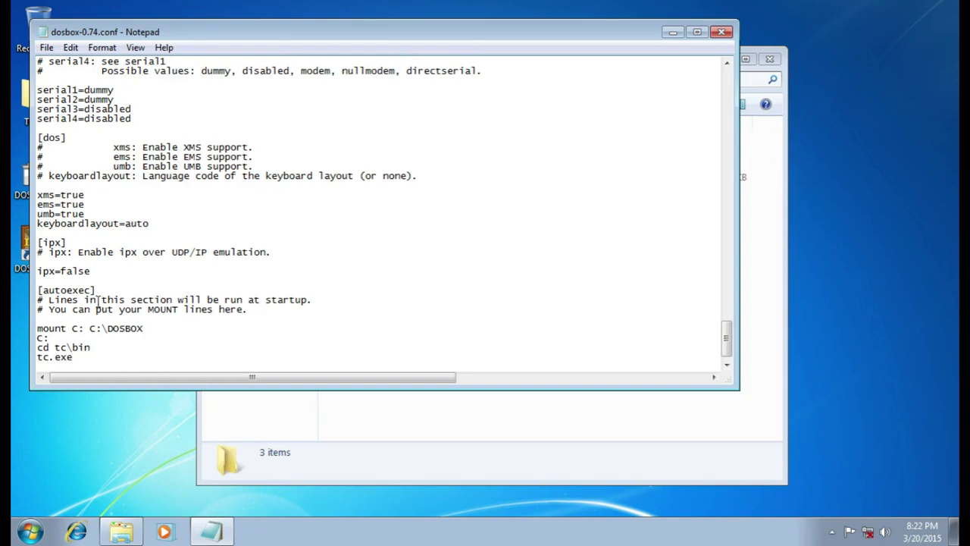
click(723, 34)
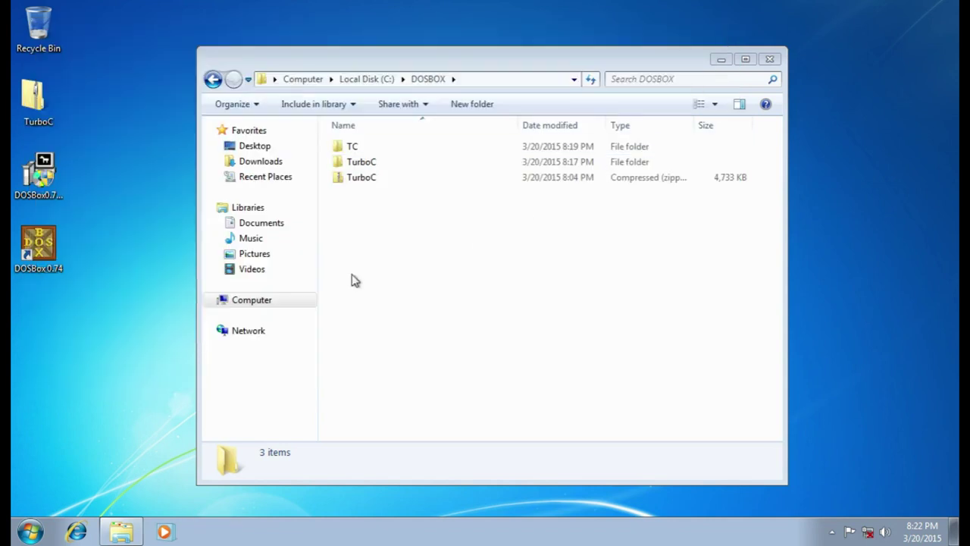
Step: Launch DOSBox 0.74 from the desktop to test the startup commands and dismiss the Turbo C++ About dialog
double_click(42, 245)
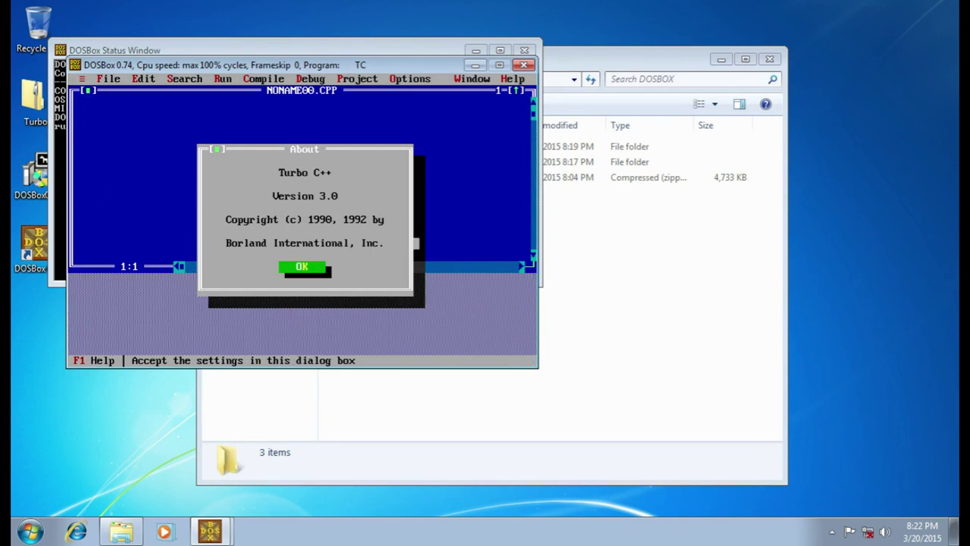
key(Return)
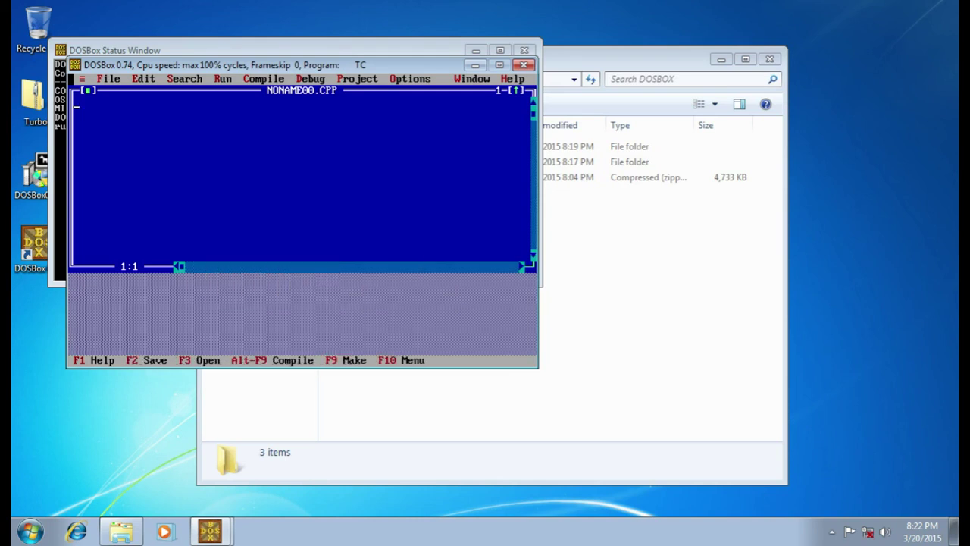
Step: Enter #include<iostream.h> as the first line of NONAME00.CPP, followed by a blank line
text(#includ)
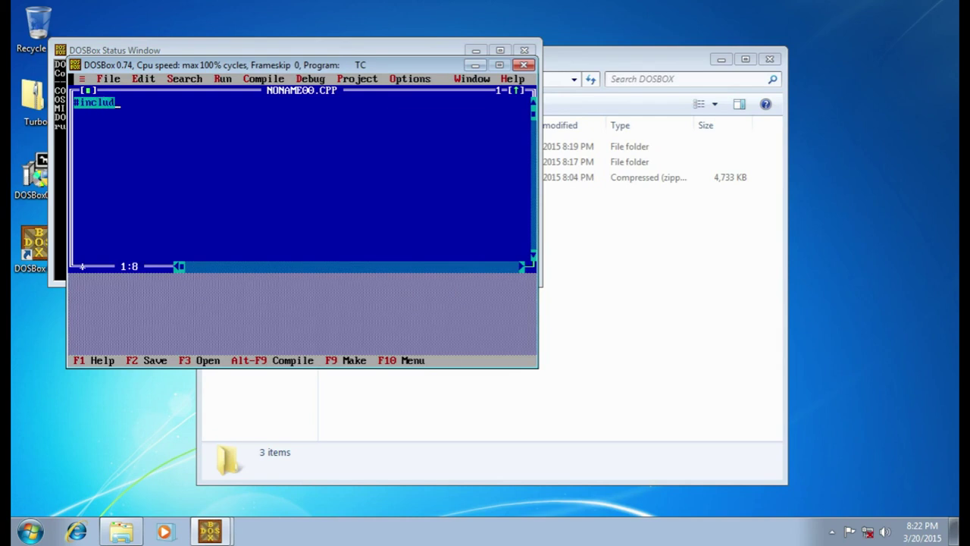
text(e<iost>ream)
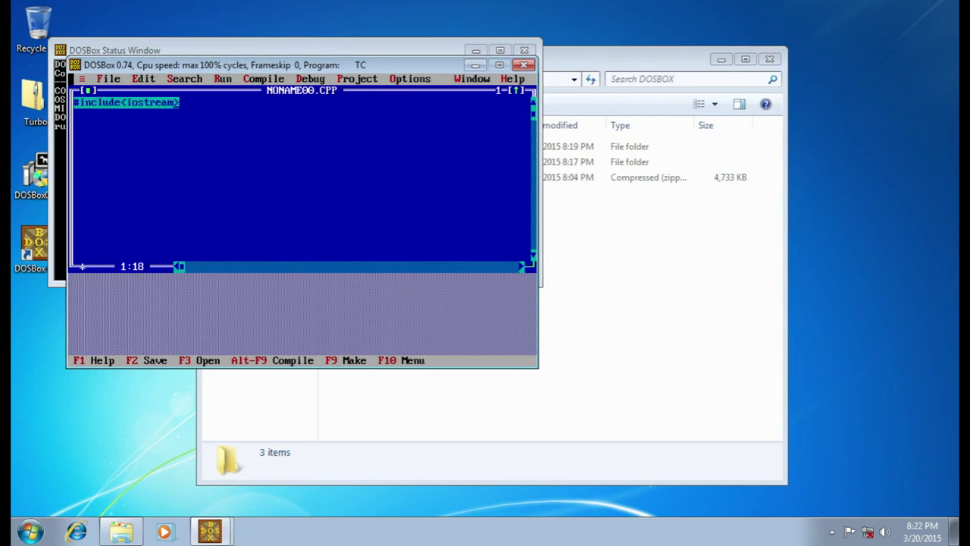
text(.h)
key(End)
key(Return)
key(Return)
Step: Write an int main() function with braces and a "return 0;" statement below the include line
text(int m)
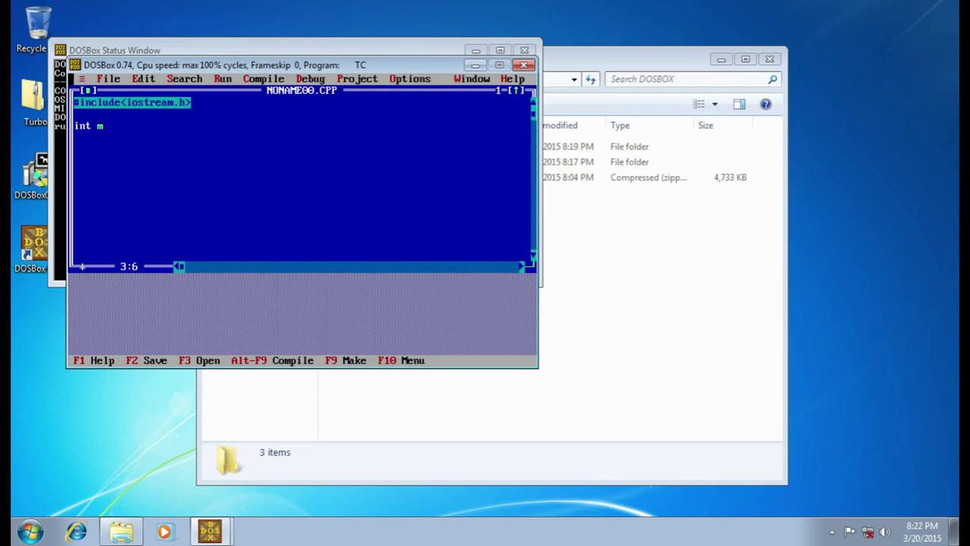
text(ain(){)
key(Return)
key(Return)
text(})
key(Left)
text(return 0;)
key(Up)
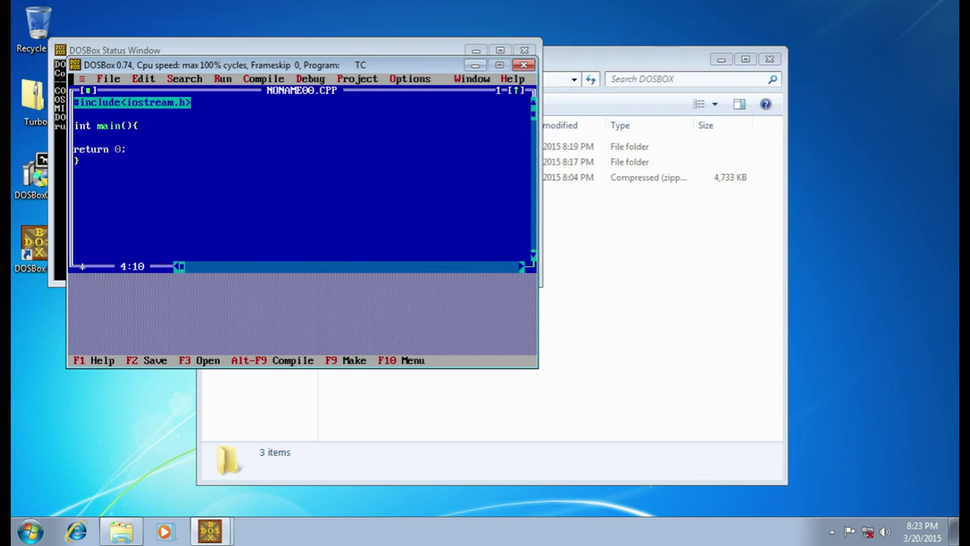
Step: Add the statements cout << "Hello World" << endl; and getch(); inside main(), above the return statement
key(Return)
text(cout )
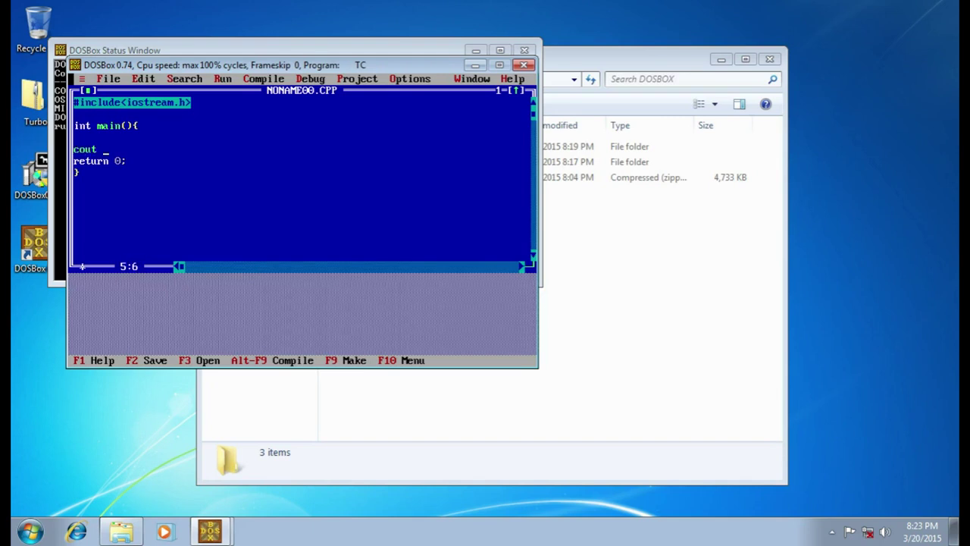
text(<< Hello)
key(BackSpace)
key(BackSpace)
key(BackSpace)
key(BackSpace)
key(BackSpace)
key(BackSpace)
text(""Hello World <<)
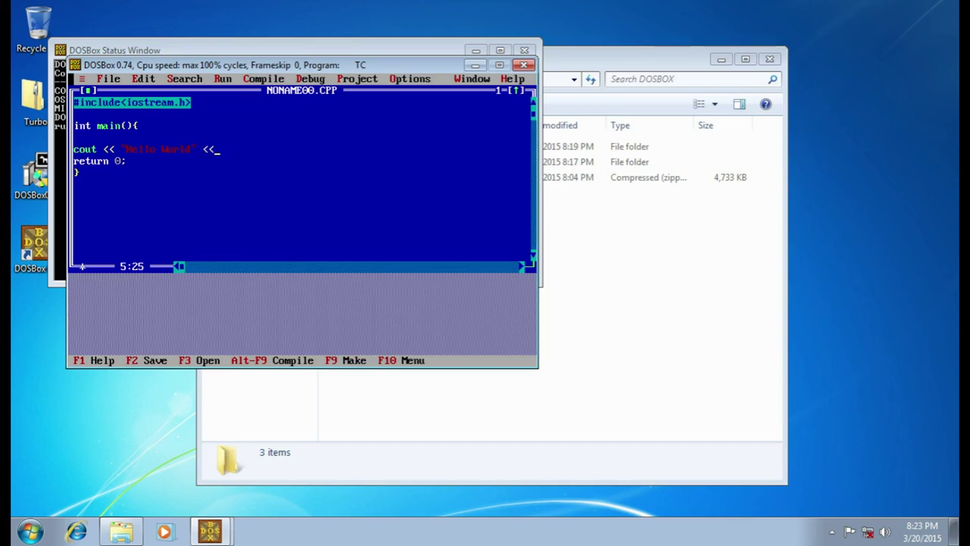
text( endl;)
key(Return)
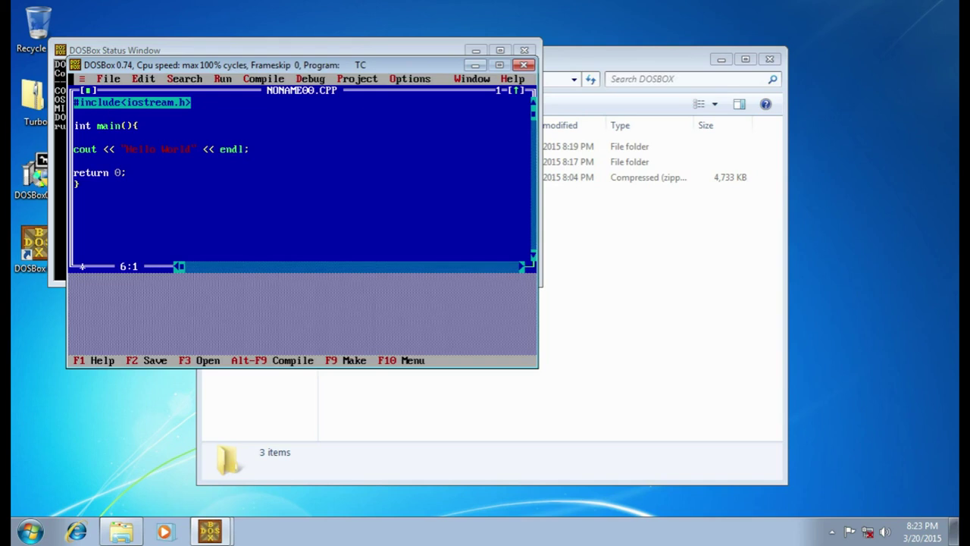
text(getch())
Step: Insert #include<conio.h> below the iostream.h include, followed by a blank line before main()
key(Up)
key(Left)
key(Left)
key(Left)
key(Left)
key(Left)
key(Left)
key(Left)
key(Left)
text(#inclu)
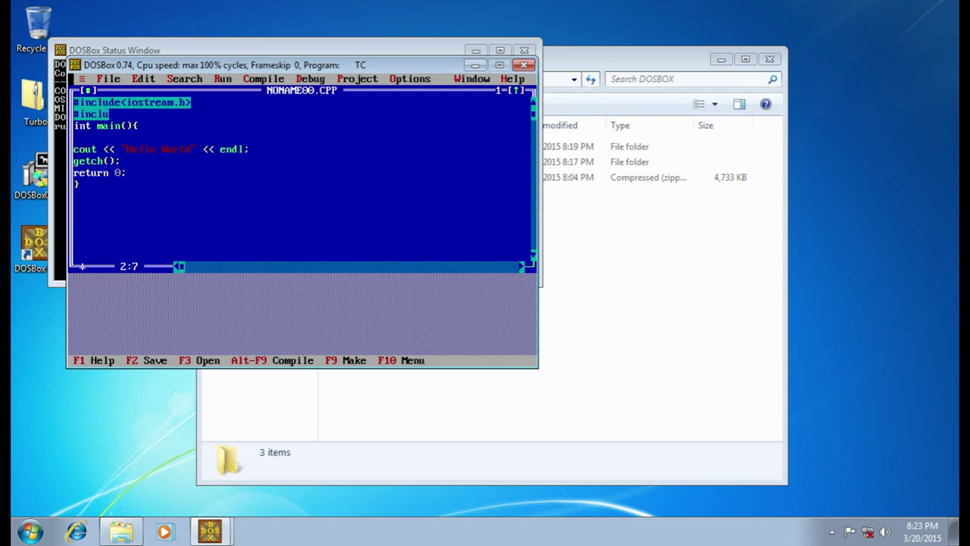
text(de<co>)
key(Left)
text(co)
text(nio)
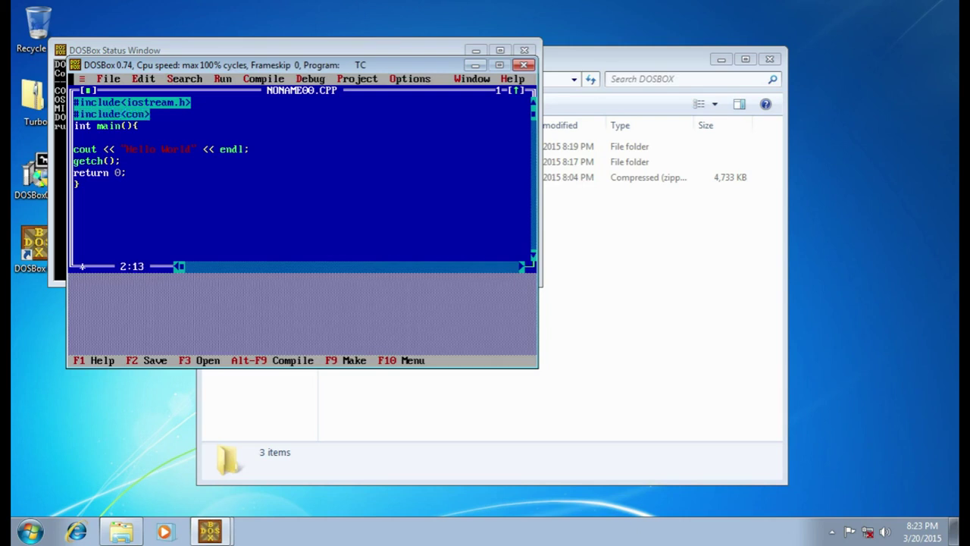
text(.h>)
key(Right)
key(Return)
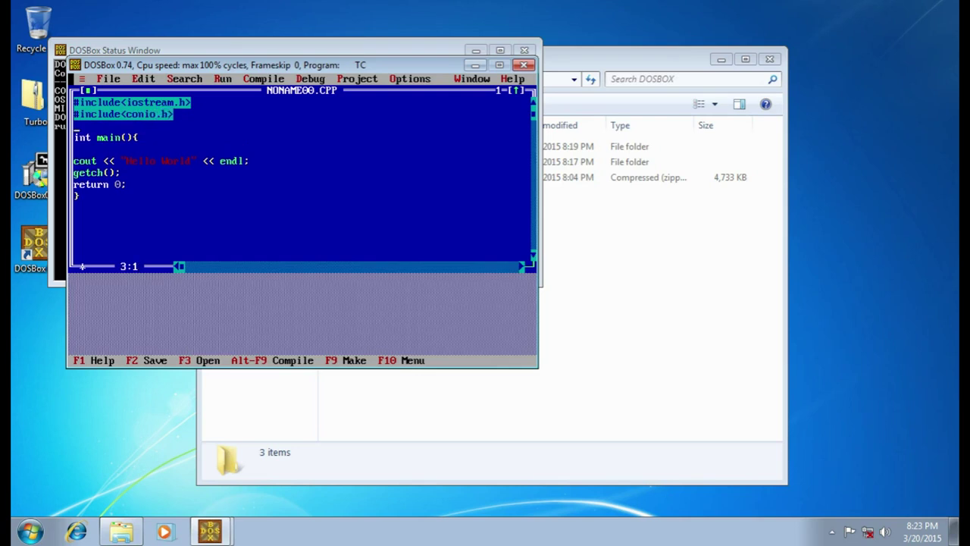
Step: Run the Hello World program, check its output screen and return to the code editor
key(alt+r)
key(Return)
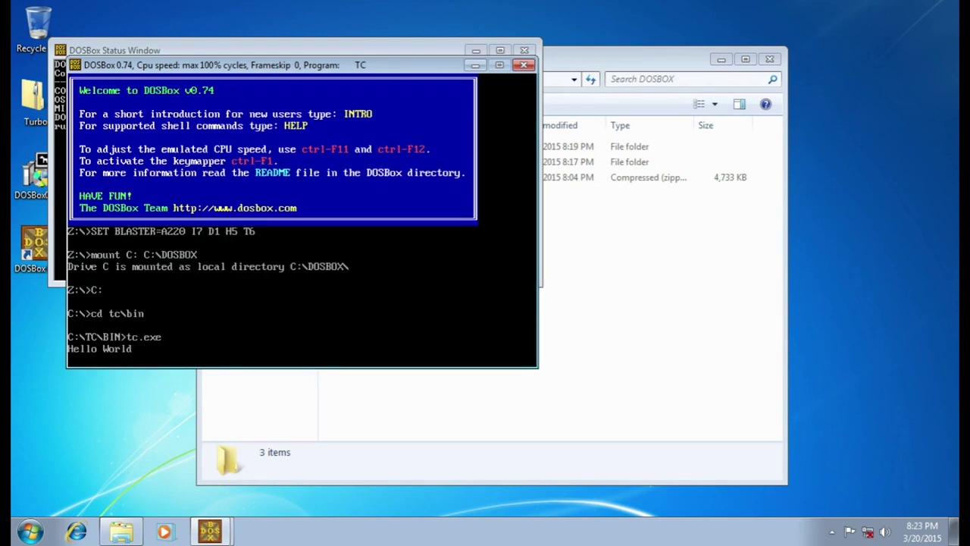
key(Return)
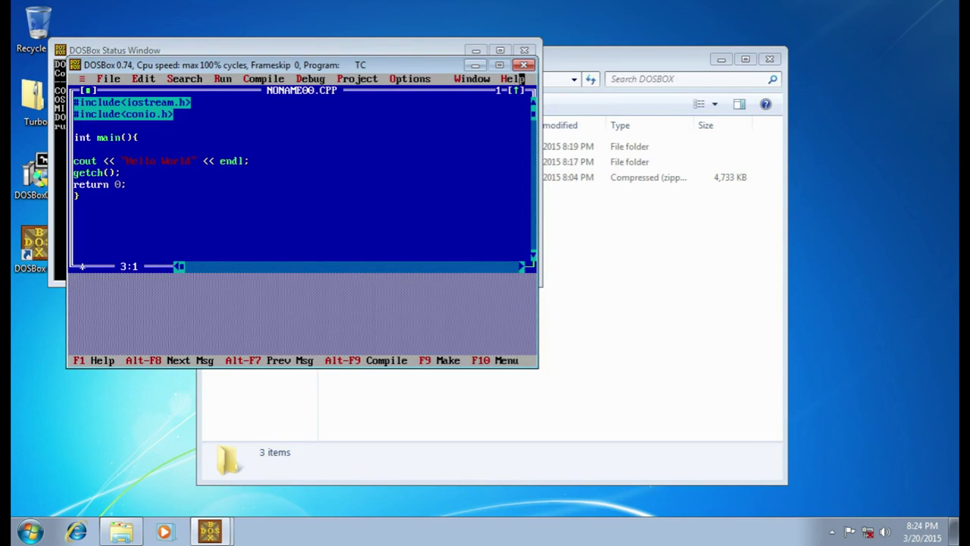
key(alt+r)
key(Down)
key(Up)
key(Up)
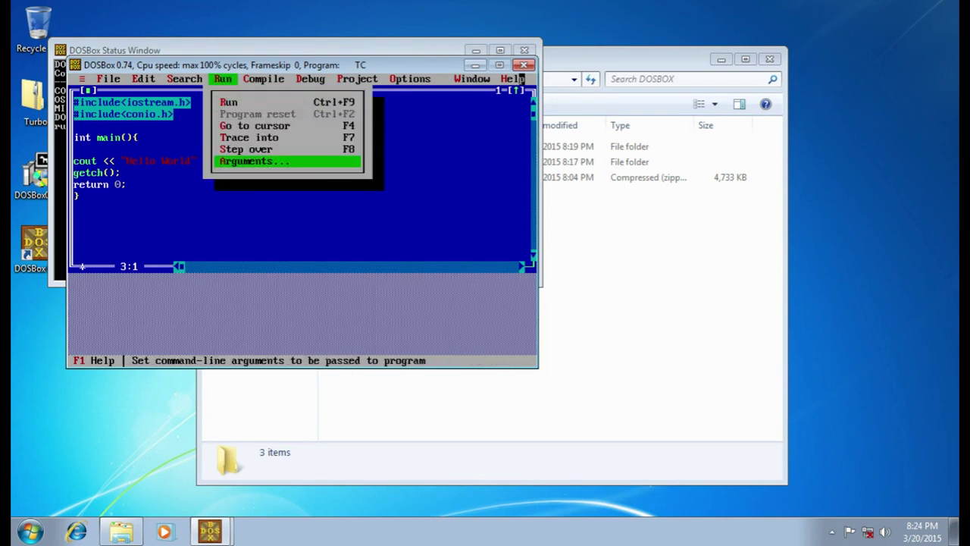
key(Down)
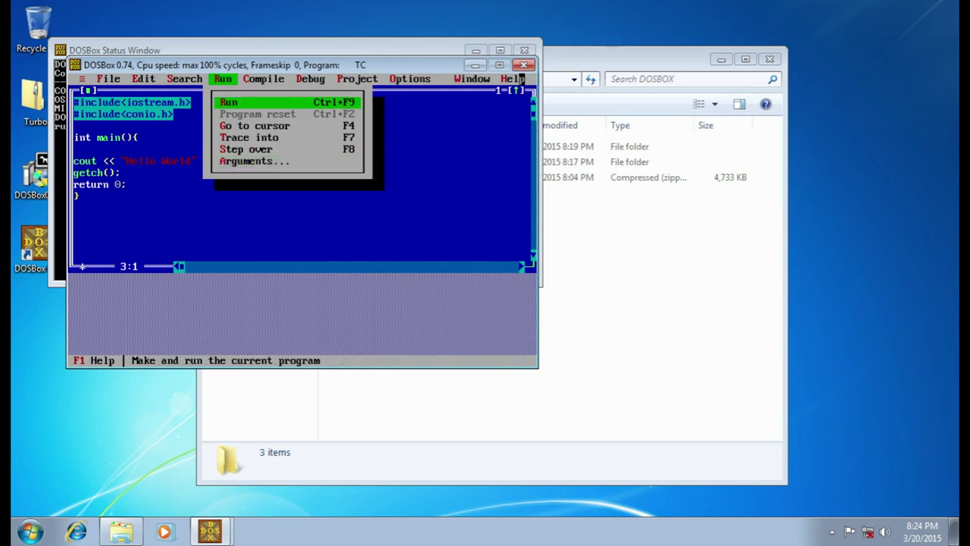
key(Escape)
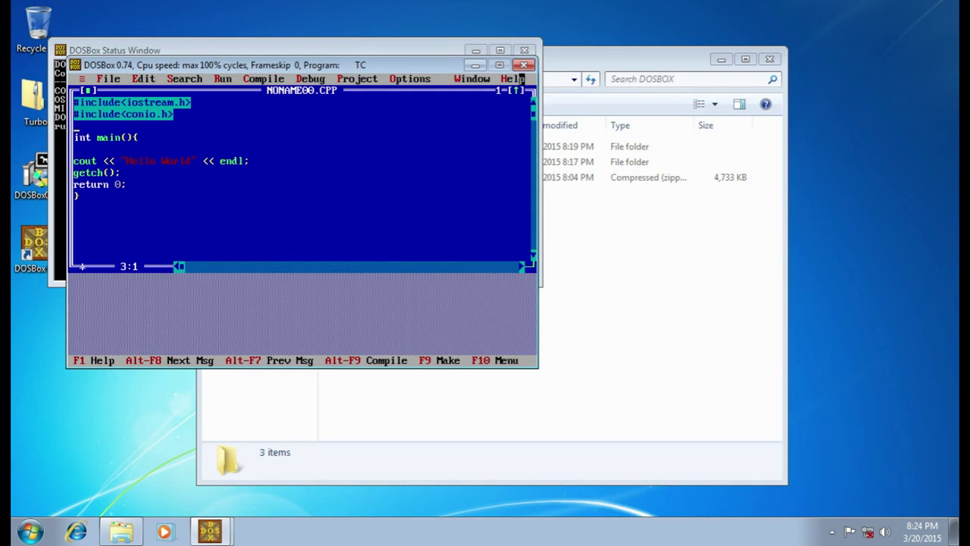
key(alt+c)
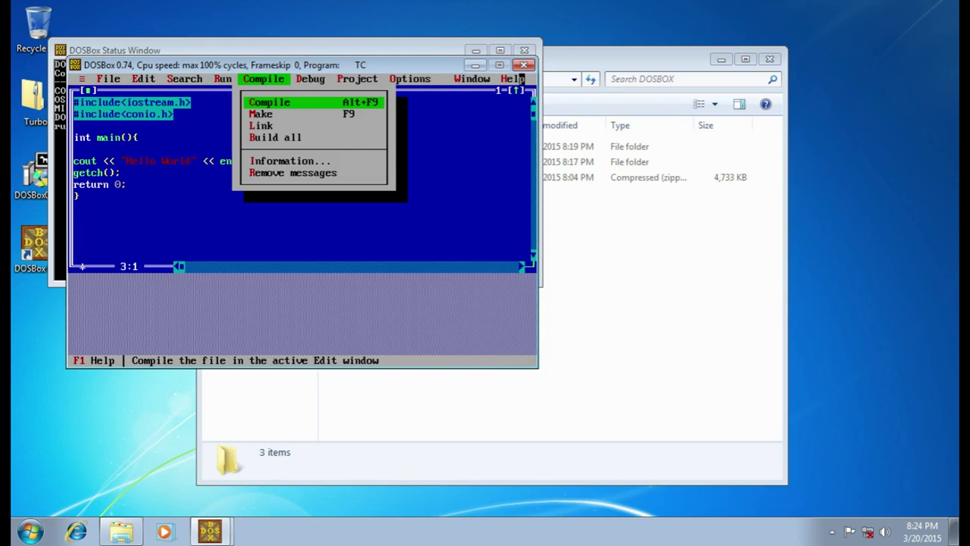
key(Escape)
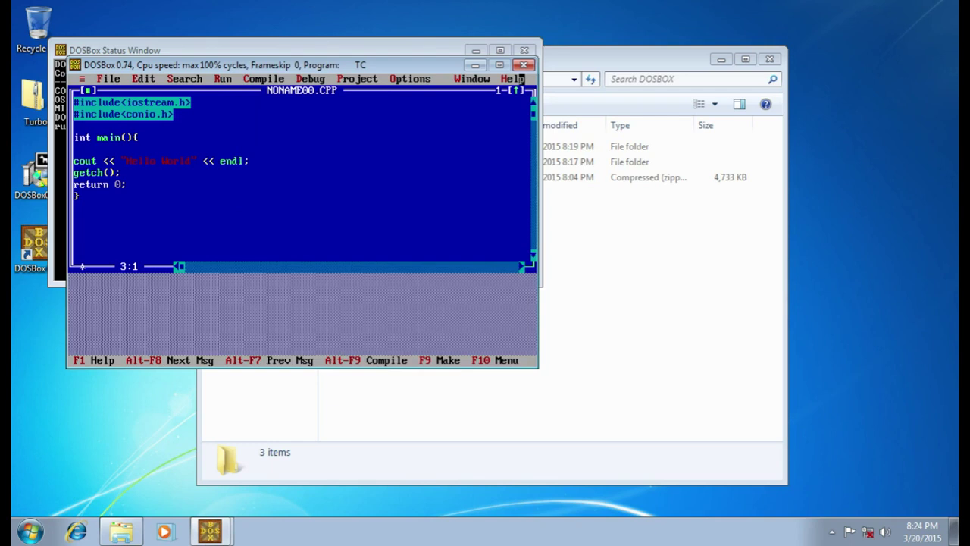